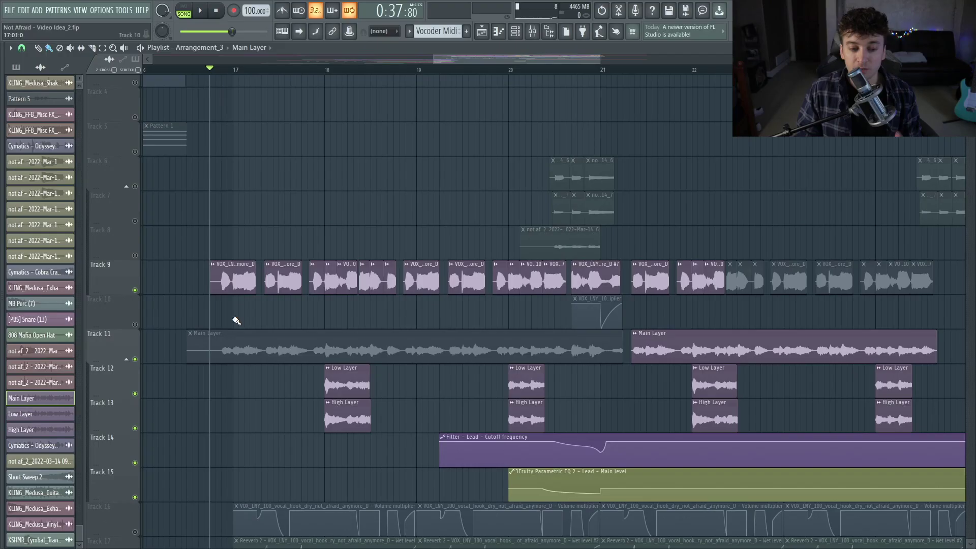
# Play back the chopped vocal section on Track 9 from just before bar 17.
pyautogui.moveTo(454, 71); pyautogui.dragTo(401, 71)
pyautogui.hscroll(-3, 409, 279)
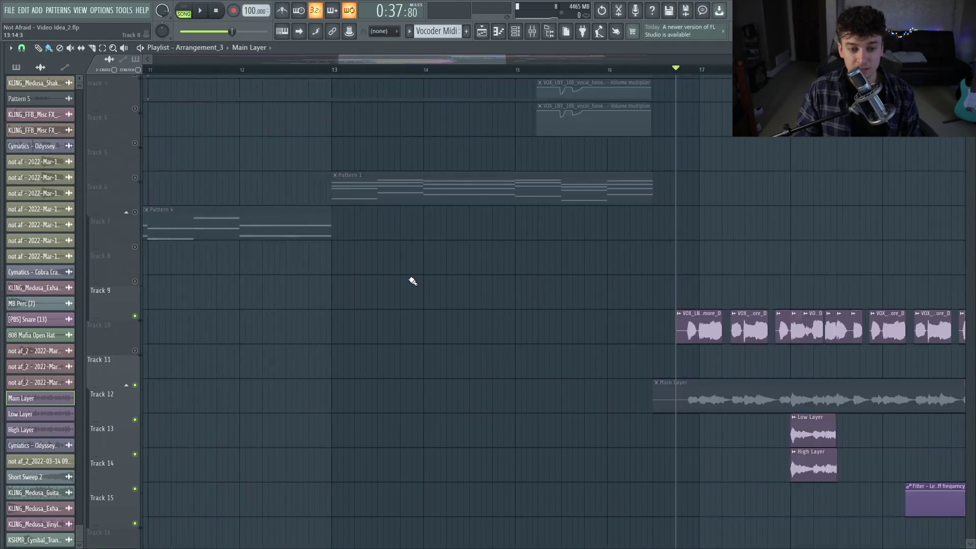
pyautogui.scroll(3, 410, 280)
pyautogui.doubleClick(293, 141)
pyautogui.press('Escape')
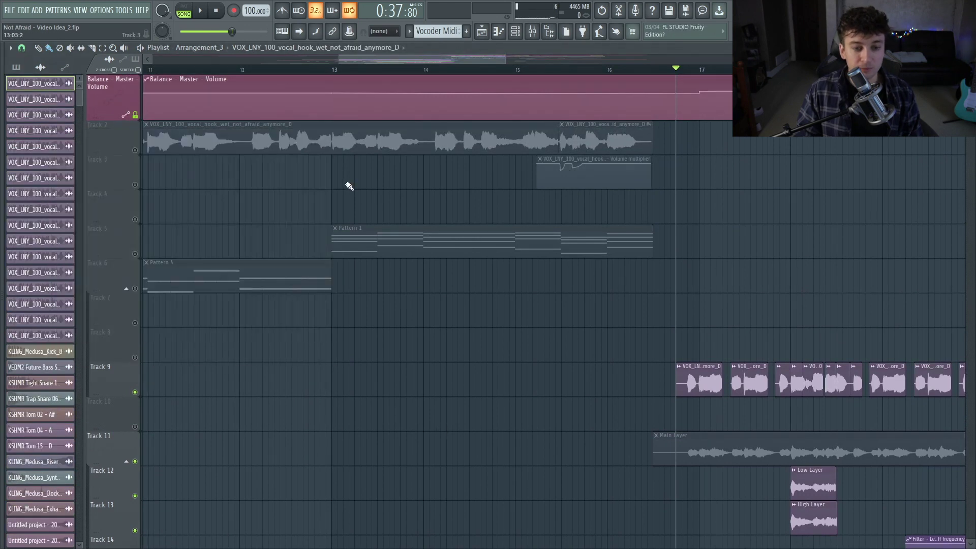
pyautogui.hscroll(3, 796, 264)
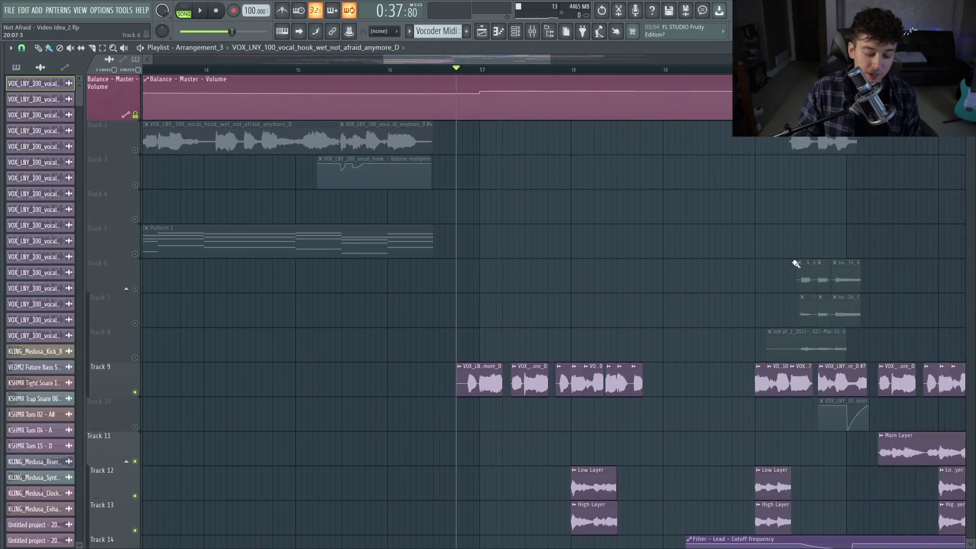
pyautogui.moveTo(381, 224); pyautogui.dragTo(971, 548)
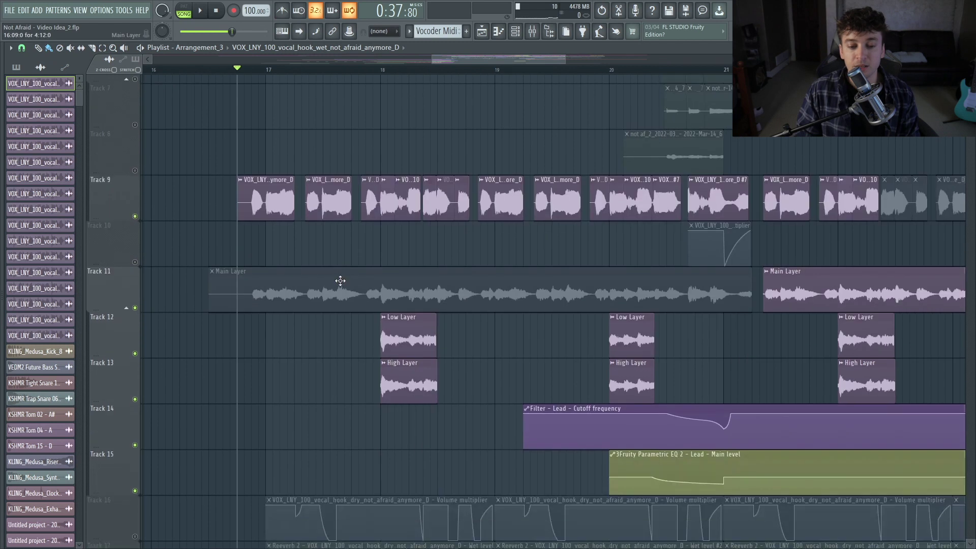
pyautogui.press('space')
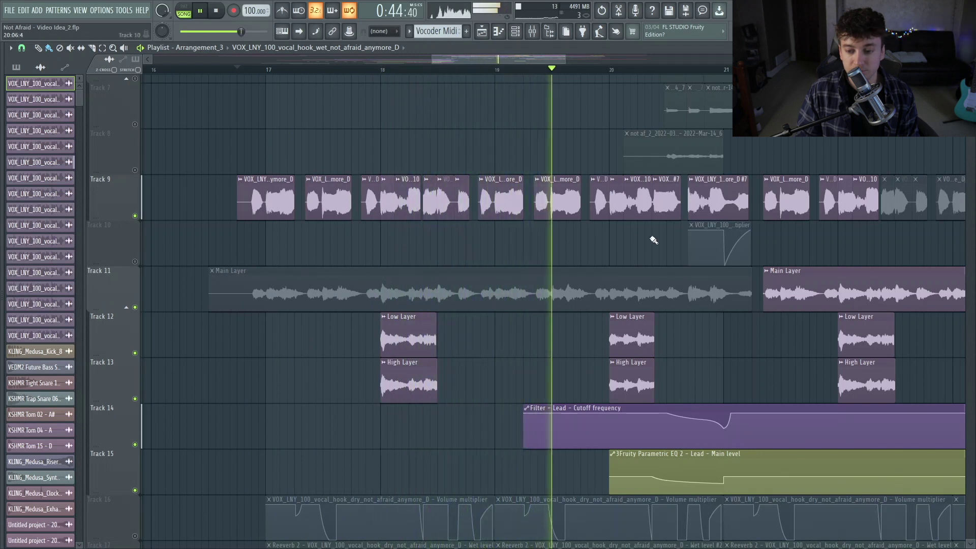
# Mute the High Layer on Track 13 during playback, and stop the song.
pyautogui.scroll(1, 636, 250)
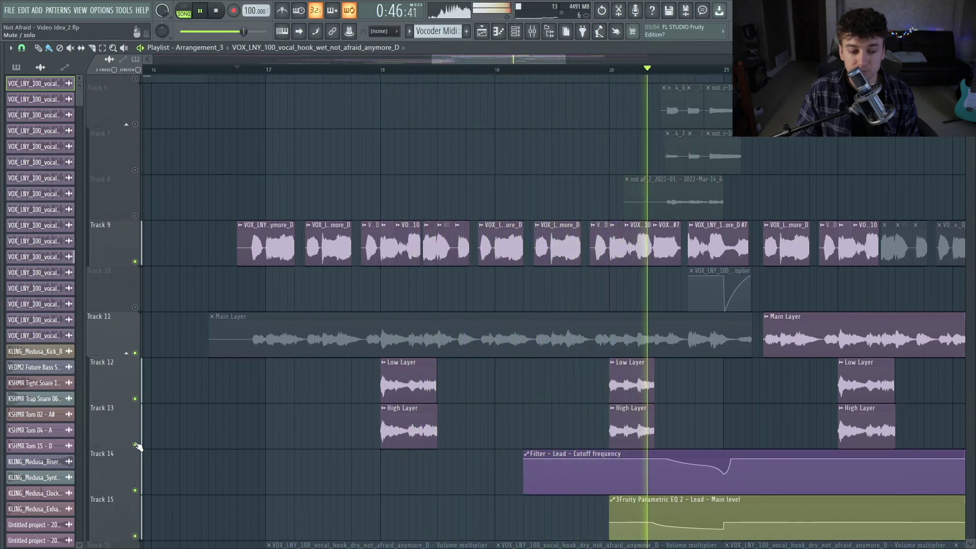
pyautogui.click(140, 409)
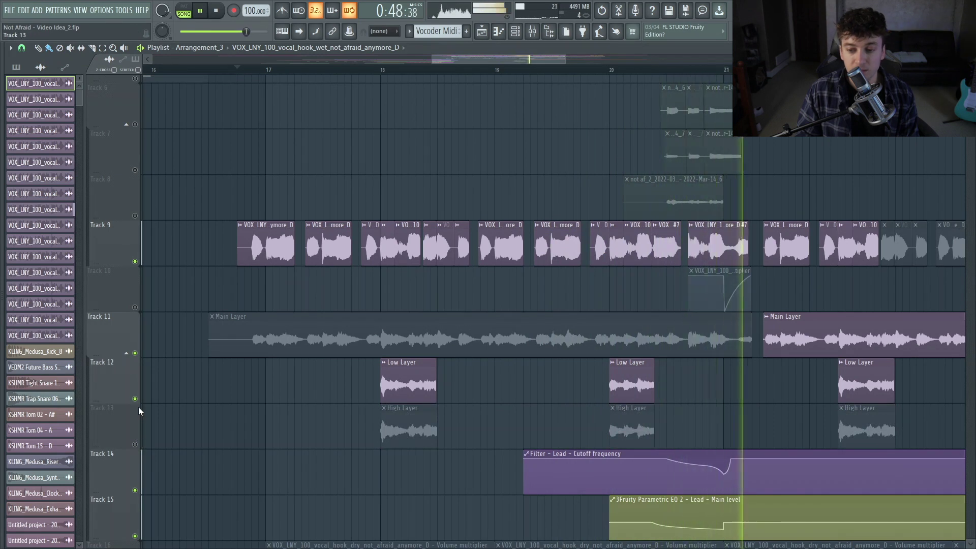
pyautogui.press('space')
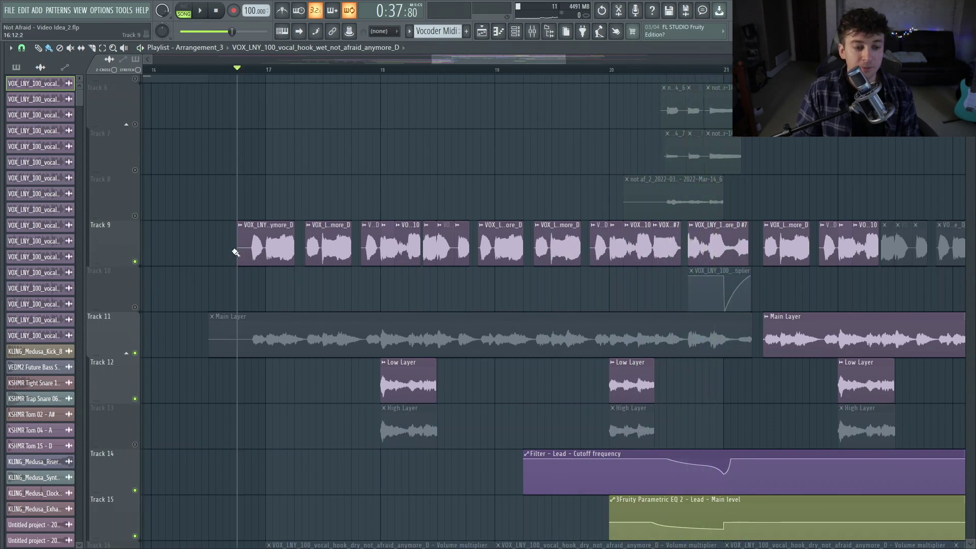
# Turn on all playlist tracks and play the vocal section with every track enabled.
pyautogui.keyDown('ctrl'); pyautogui.click(135, 216); pyautogui.keyUp('ctrl')
pyautogui.keyDown('ctrl'); pyautogui.click(135, 215); pyautogui.keyUp('ctrl')
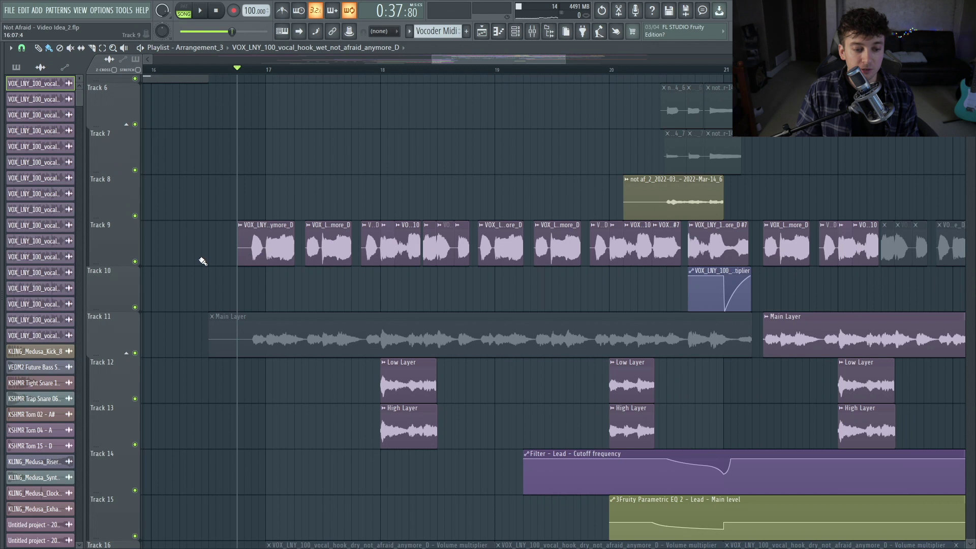
pyautogui.press('space')
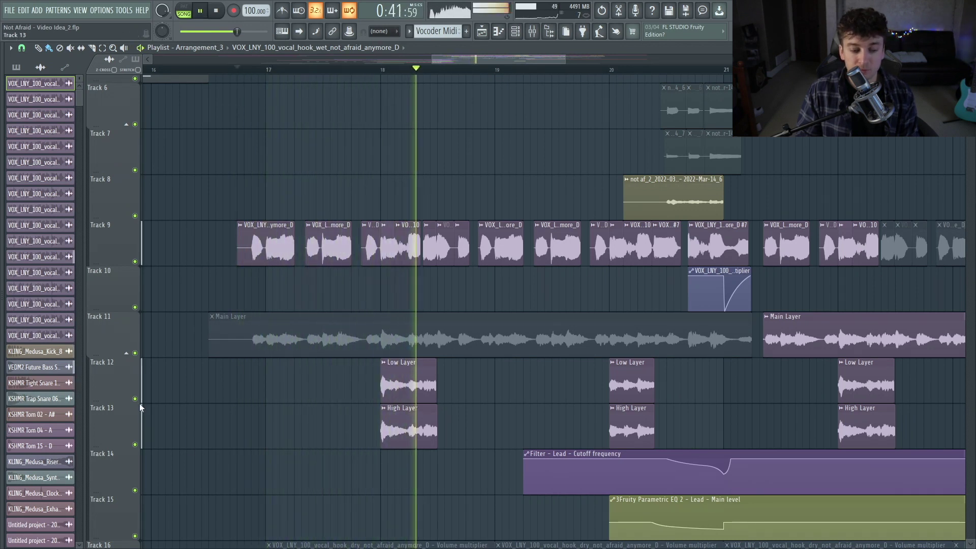
pyautogui.press('space')
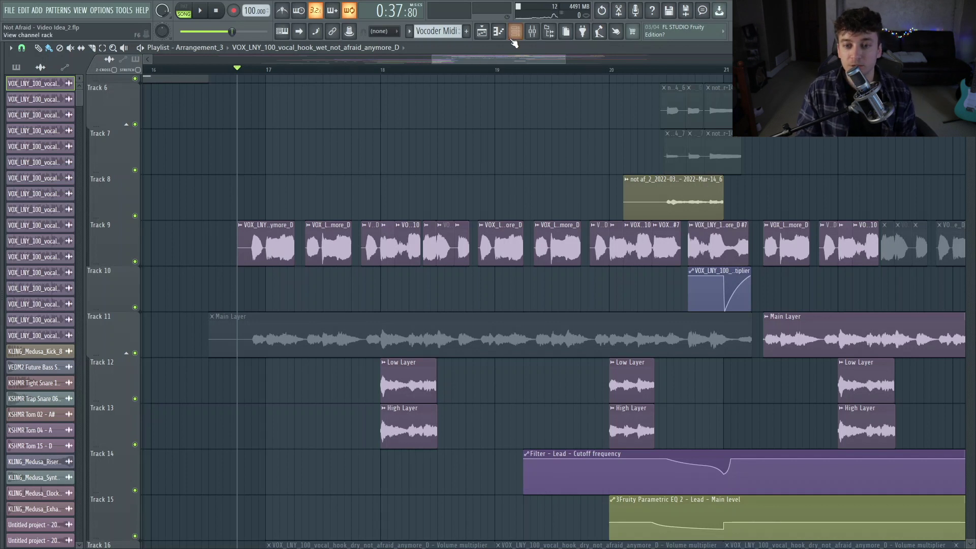
# Solo the chopped vocal on Track 9 and open the Manipulator effect on its mixer track.
pyautogui.keyDown('ctrl'); pyautogui.click(136, 353); pyautogui.keyUp('ctrl')
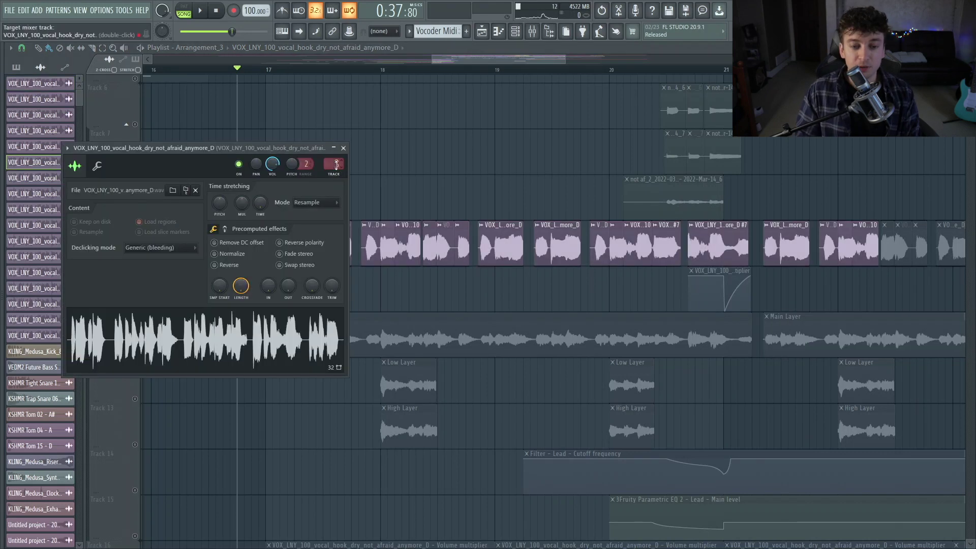
pyautogui.doubleClick(333, 164)
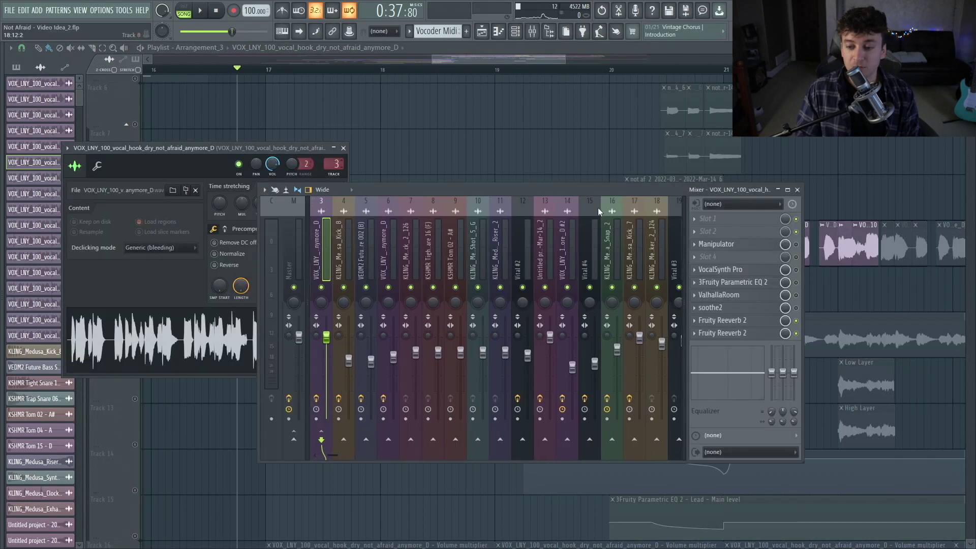
pyautogui.click(344, 147)
pyautogui.moveTo(713, 190); pyautogui.dragTo(482, 275)
pyautogui.click(504, 330)
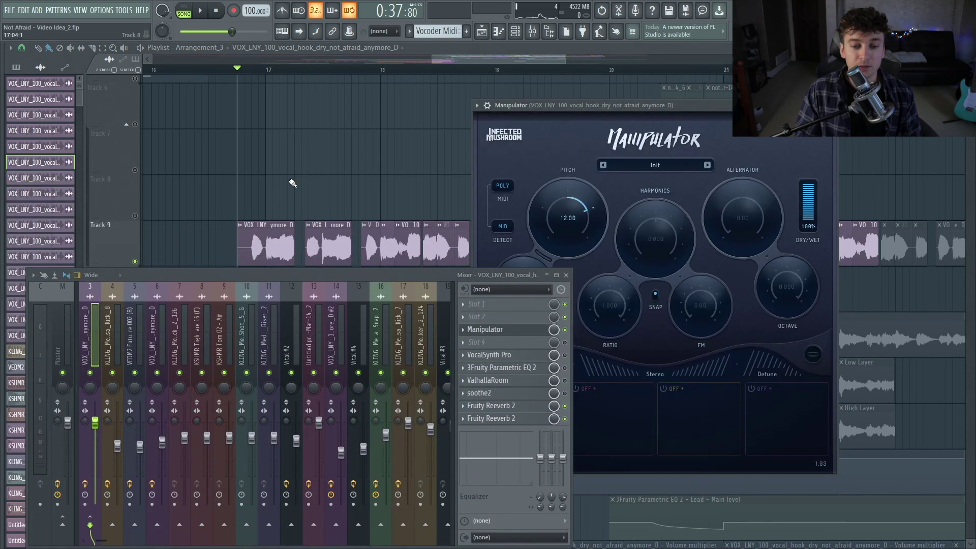
pyautogui.moveTo(576, 113); pyautogui.dragTo(660, 93)
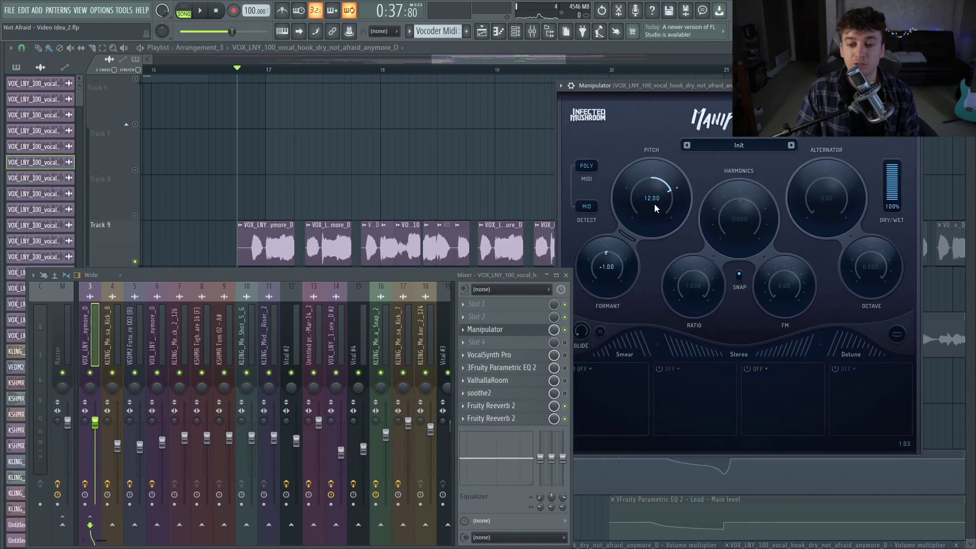
# Audition the soloed vocal with Manipulator's formant raised to 12.00.
pyautogui.doubleClick(383, 233)
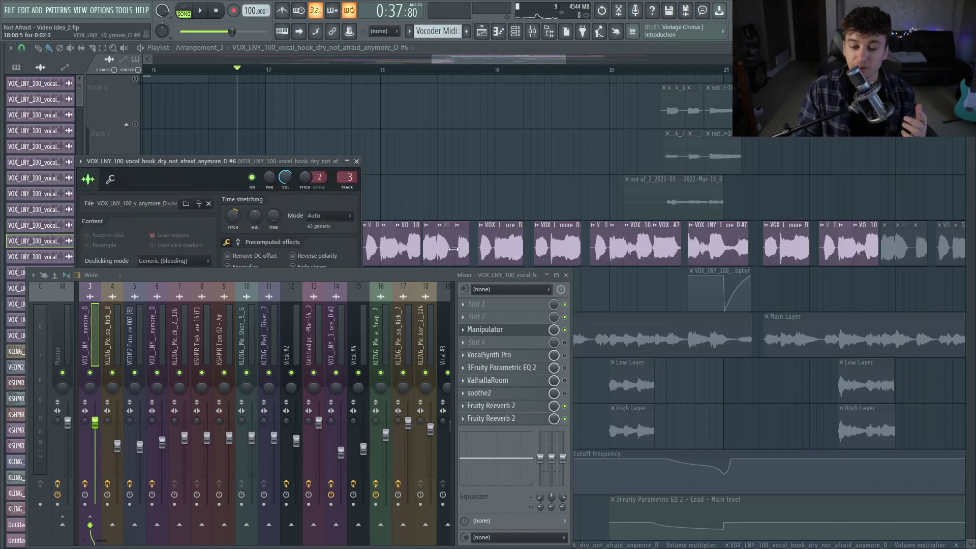
pyautogui.click(497, 331)
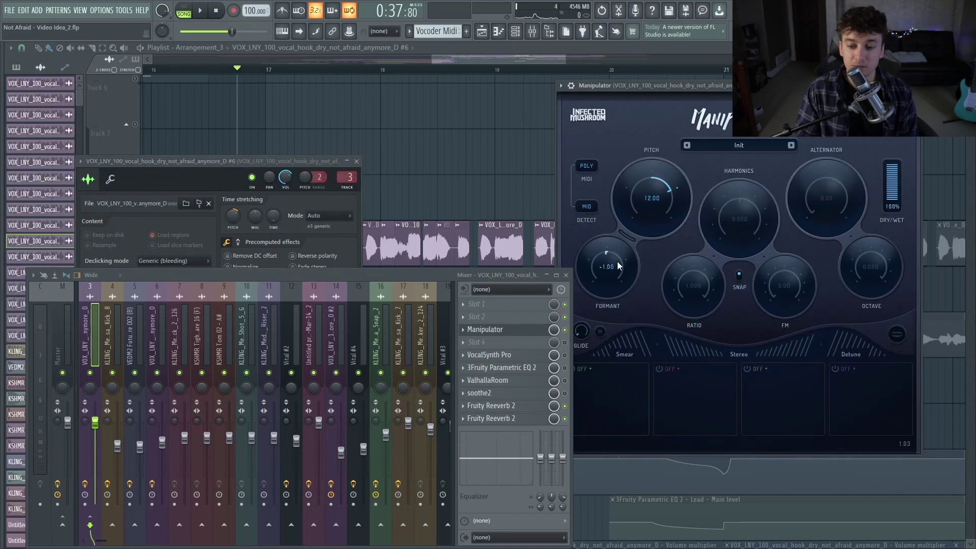
pyautogui.press('space')
pyautogui.moveTo(619, 266); pyautogui.dragTo(628, 256)
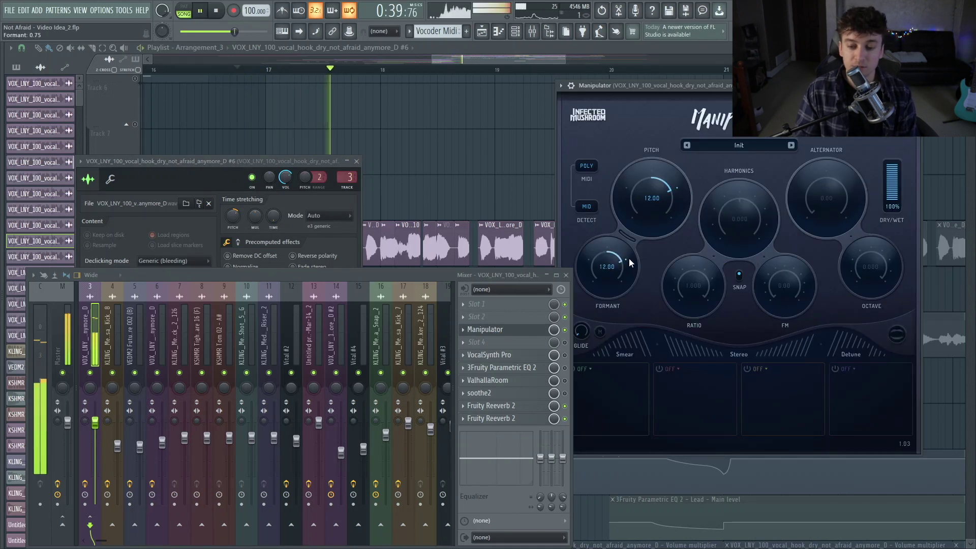
pyautogui.press('space')
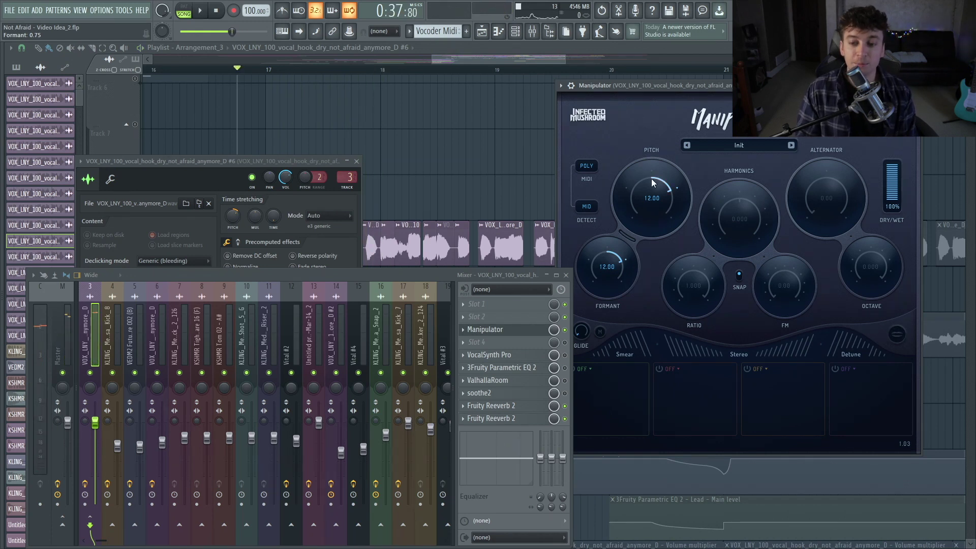
# Undo the formant increase and compare playback of the vocal at formant -2.00 and 0.00 in Manipulator.
pyautogui.hotkey('ctrl', 'z')
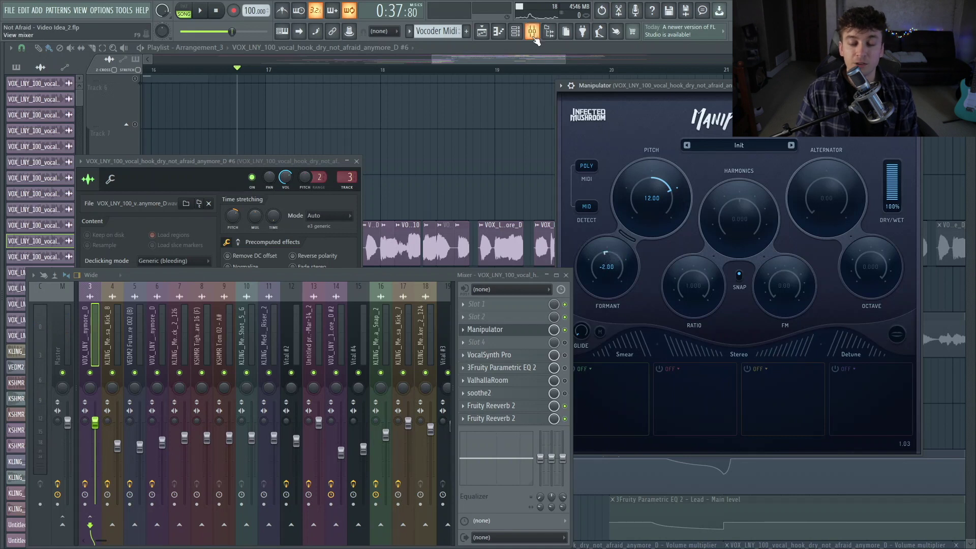
pyautogui.press('space')
pyautogui.doubleClick(608, 251)
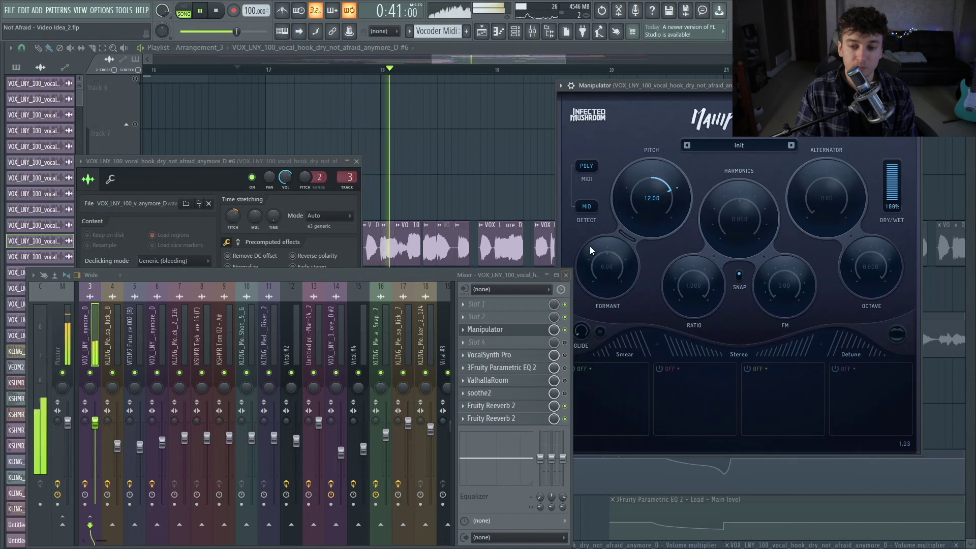
pyautogui.press('space')
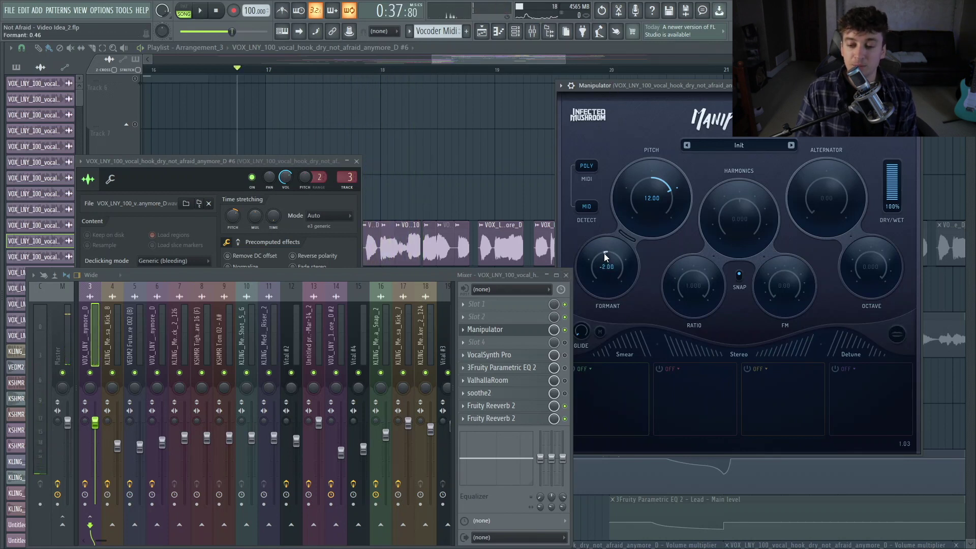
pyautogui.press('space')
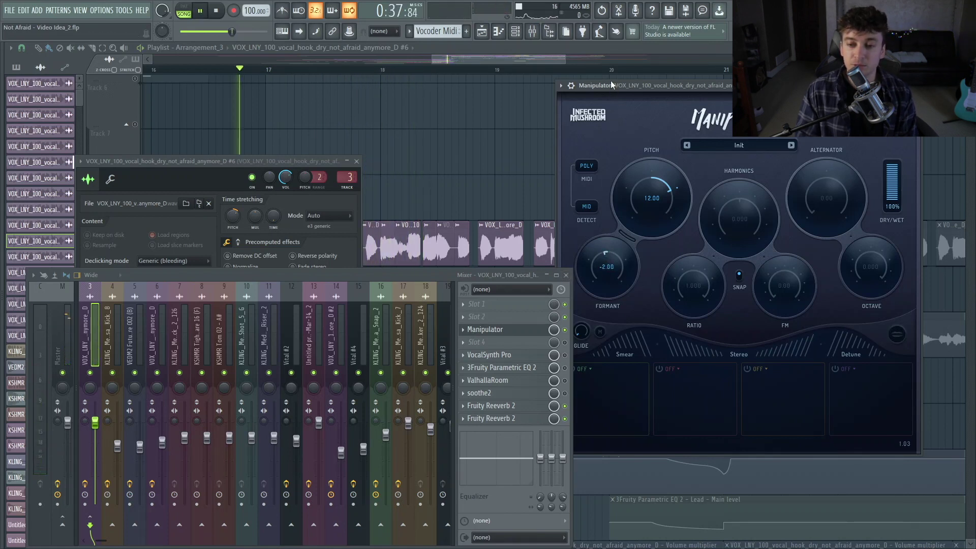
pyautogui.doubleClick(608, 249)
pyautogui.press('space')
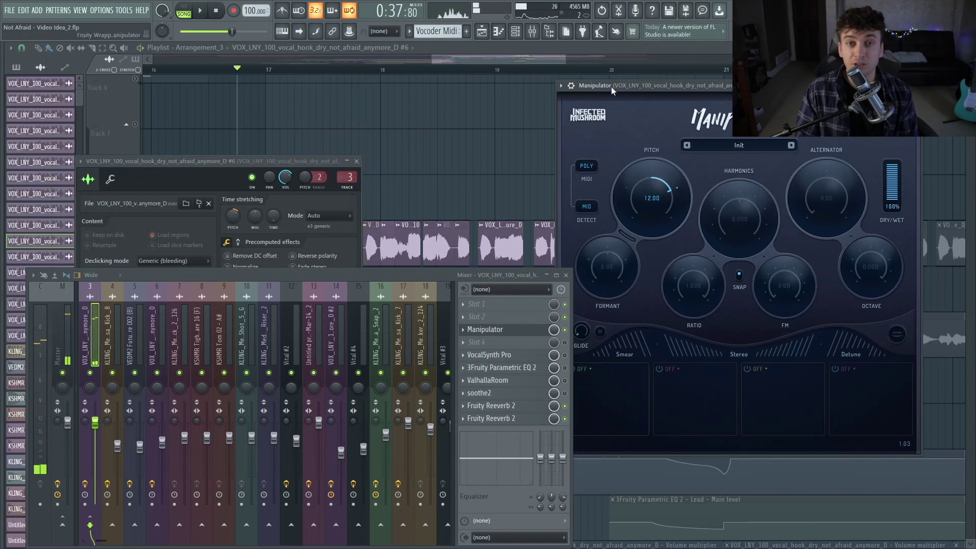
# Set Manipulator's formant to -2.00 while playing back the vocal.
pyautogui.press('space')
pyautogui.moveTo(613, 249); pyautogui.dragTo(606, 259)
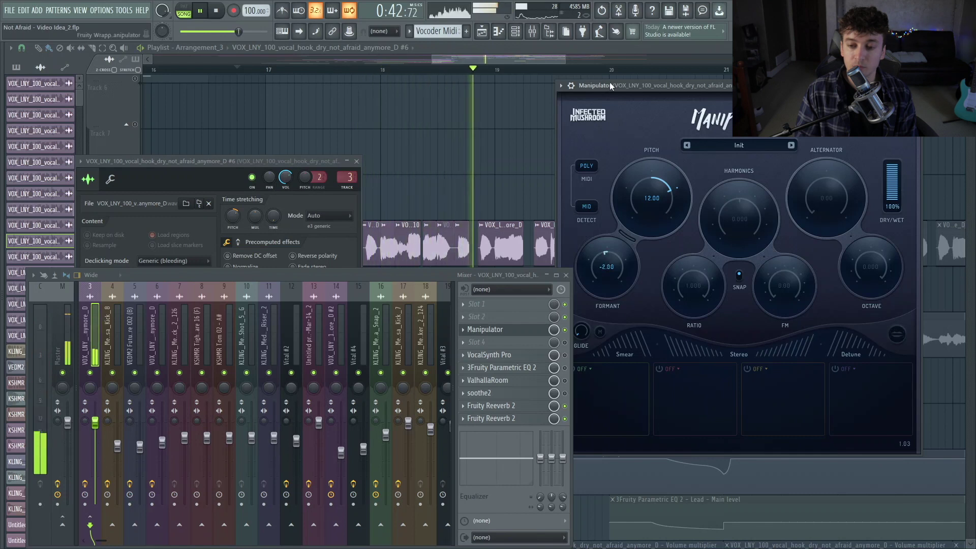
pyautogui.press('space')
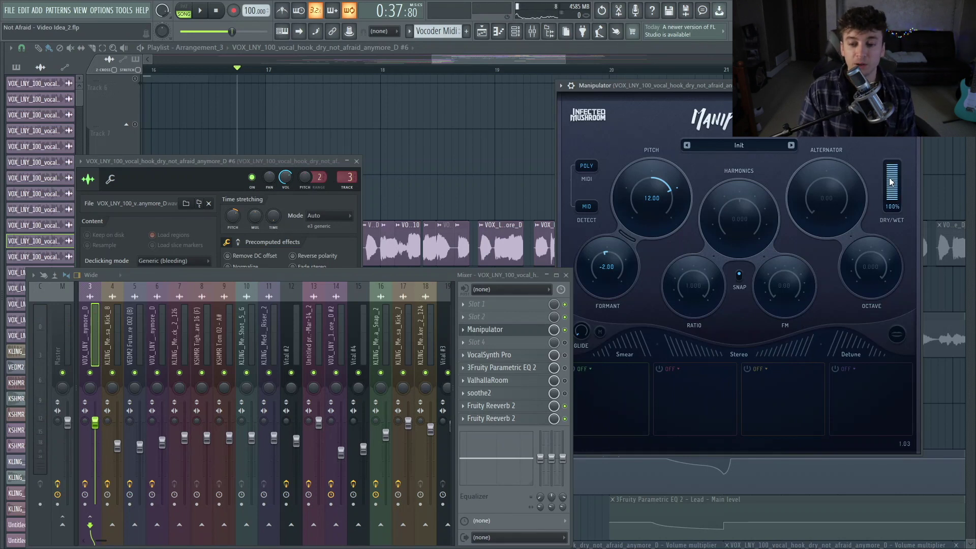
# Audition the vocal with Manipulator's pitch set to 7.00.
pyautogui.scroll(1, 667, 178)
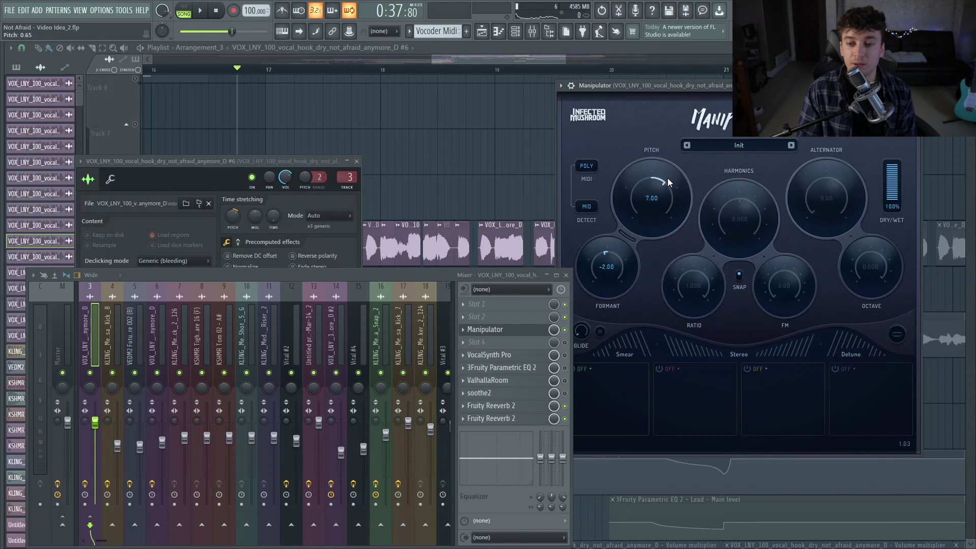
pyautogui.press('space')
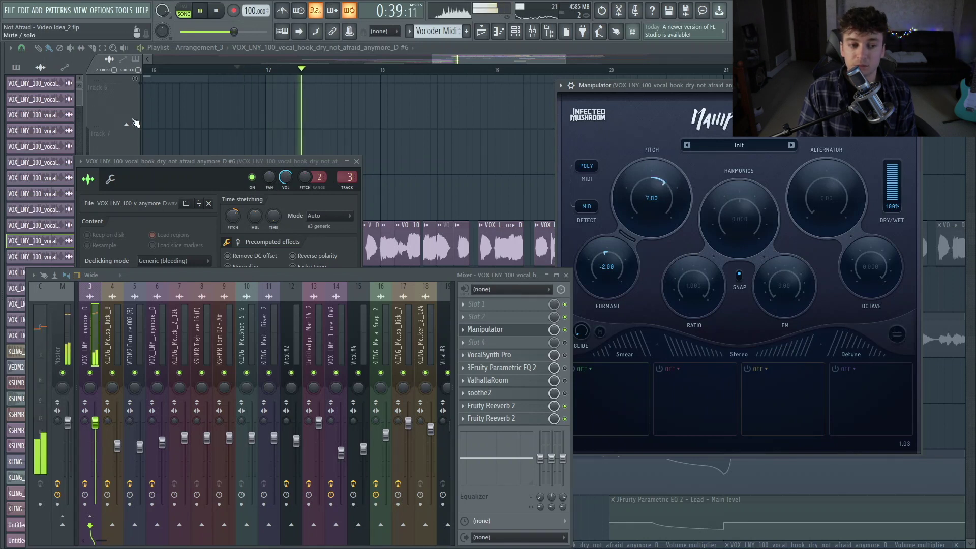
pyautogui.press('space')
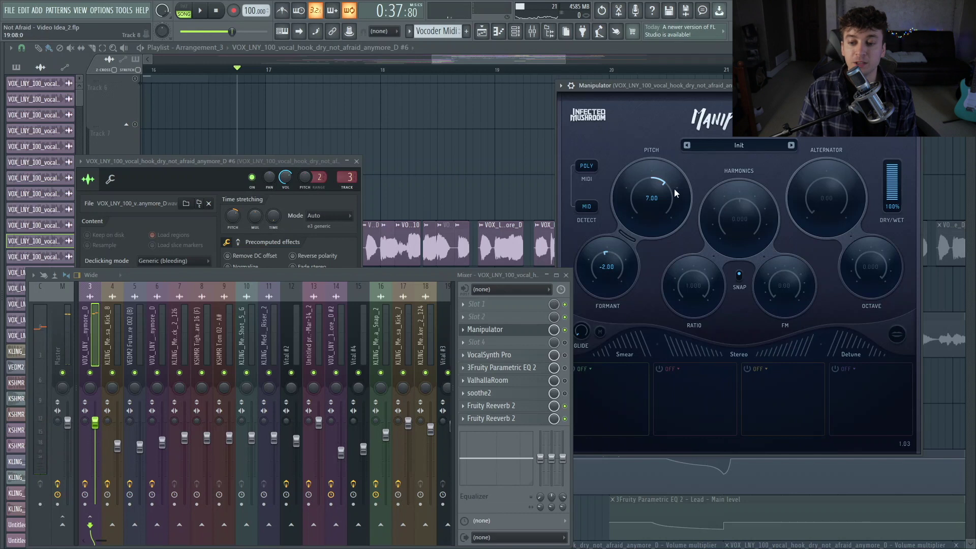
# Try Manipulator's pitch at 24.00 during playback, and return it to 12.00.
pyautogui.moveTo(687, 182); pyautogui.dragTo(660, 251)
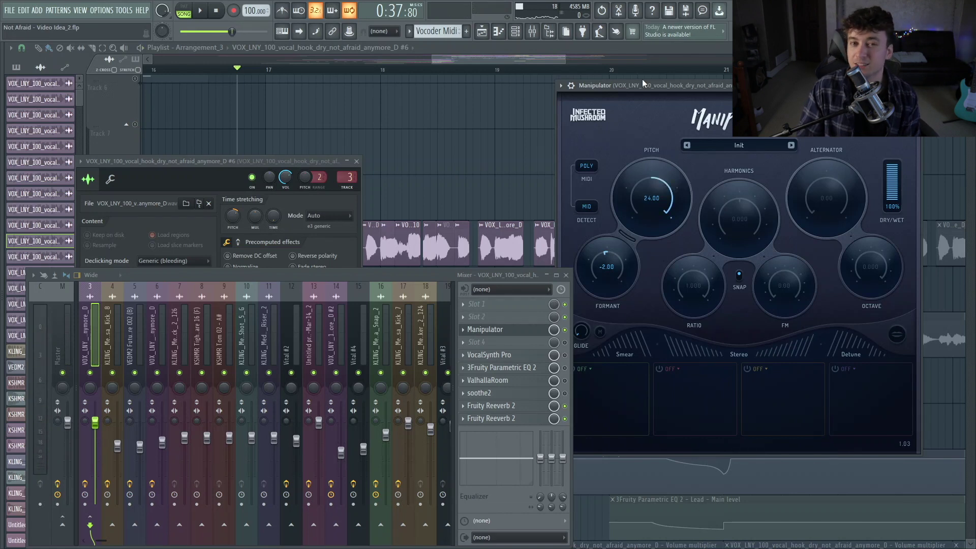
pyautogui.press('space')
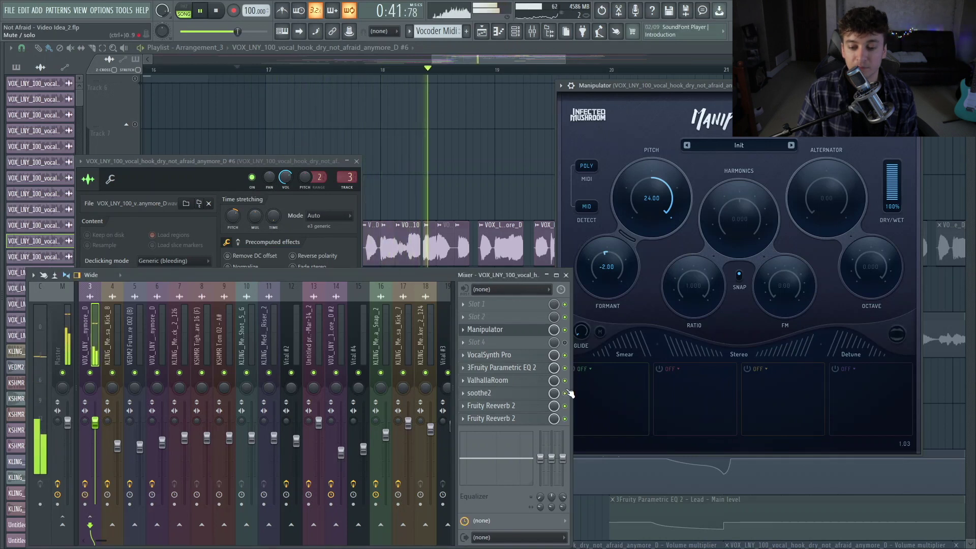
pyautogui.press('space')
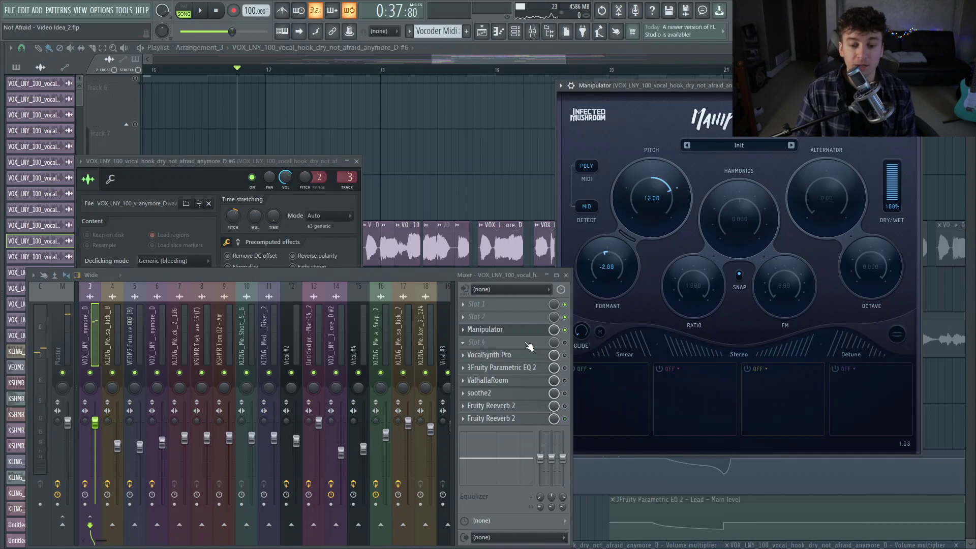
# Enable VocalSynth Pro on the vocal's mixer track and open its settings in place of Manipulator and the mixer.
pyautogui.click(527, 330)
pyautogui.click(524, 342)
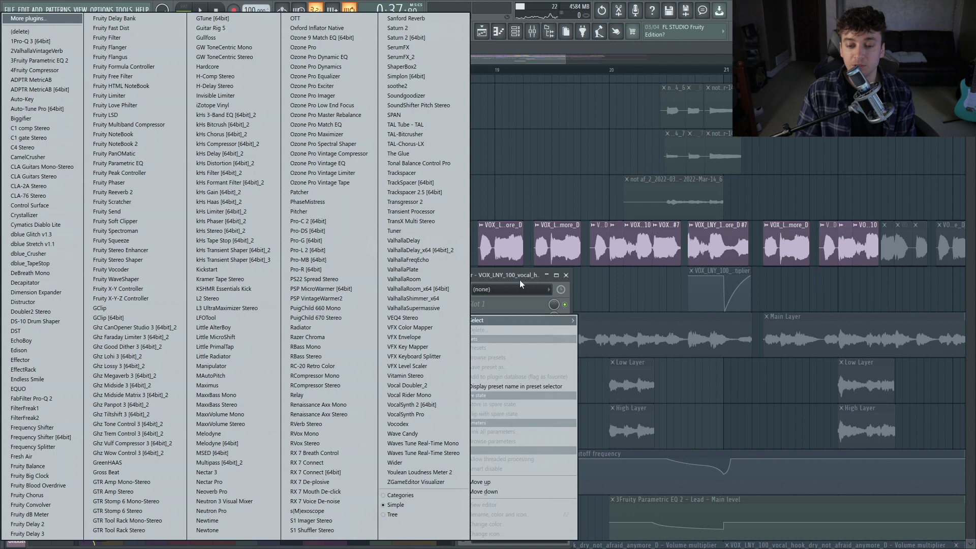
pyautogui.click(519, 279)
pyautogui.click(565, 356)
pyautogui.click(534, 357)
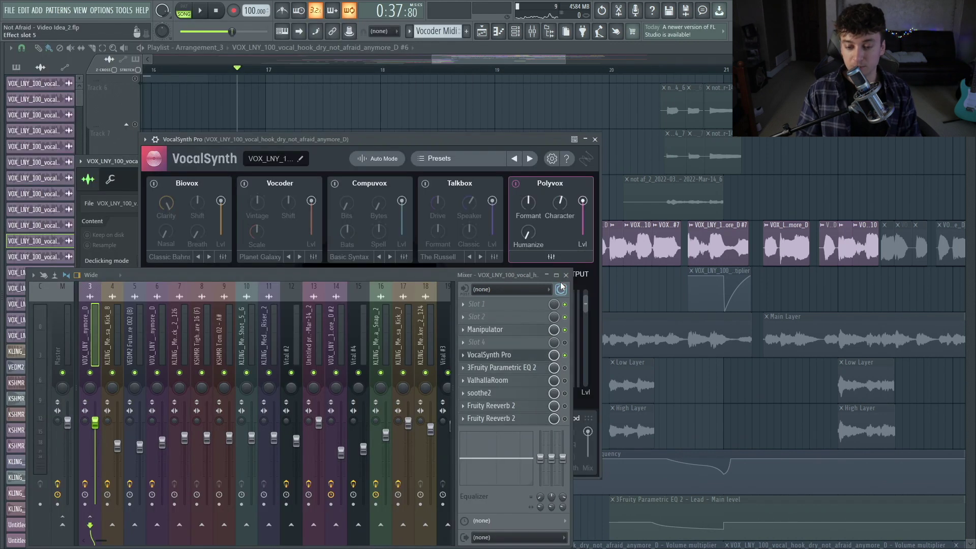
pyautogui.click(566, 275)
pyautogui.moveTo(398, 139); pyautogui.dragTo(564, 95)
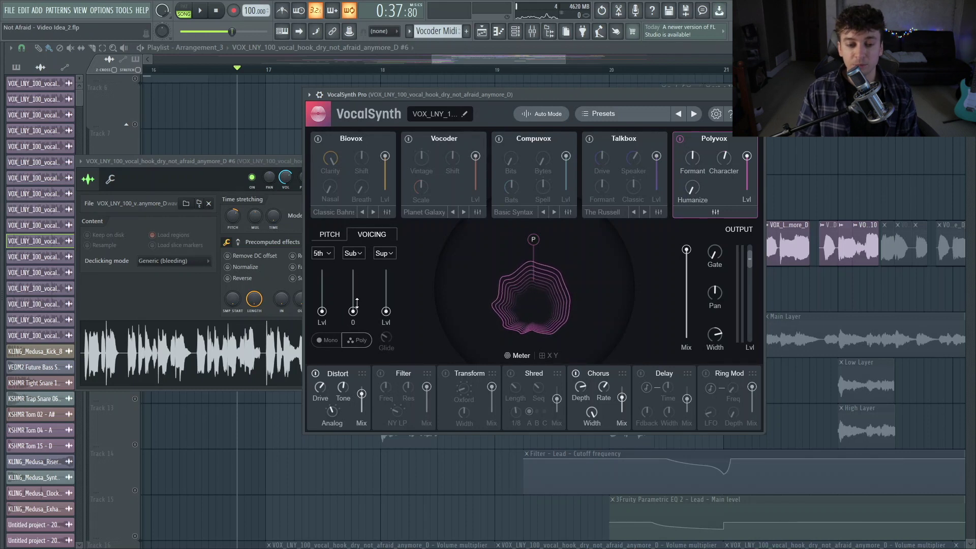
# Show VocalSynth Pro's pitch correction settings, and set Distort's tone to 51.20 and drive to 7.10 during playback.
pyautogui.moveTo(387, 295); pyautogui.dragTo(354, 440)
pyautogui.click(329, 235)
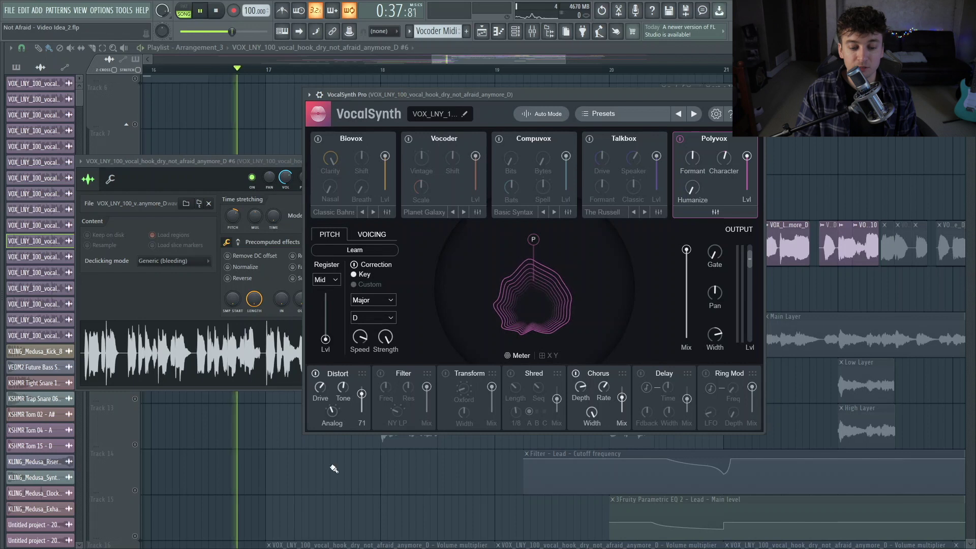
pyautogui.press('space')
pyautogui.moveTo(344, 390); pyautogui.dragTo(348, 390)
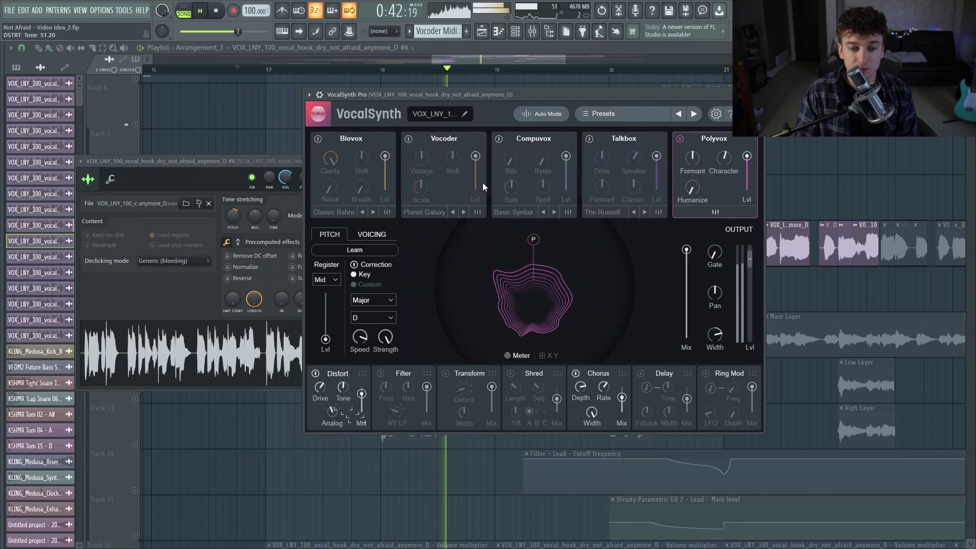
pyautogui.moveTo(321, 387); pyautogui.dragTo(326, 390)
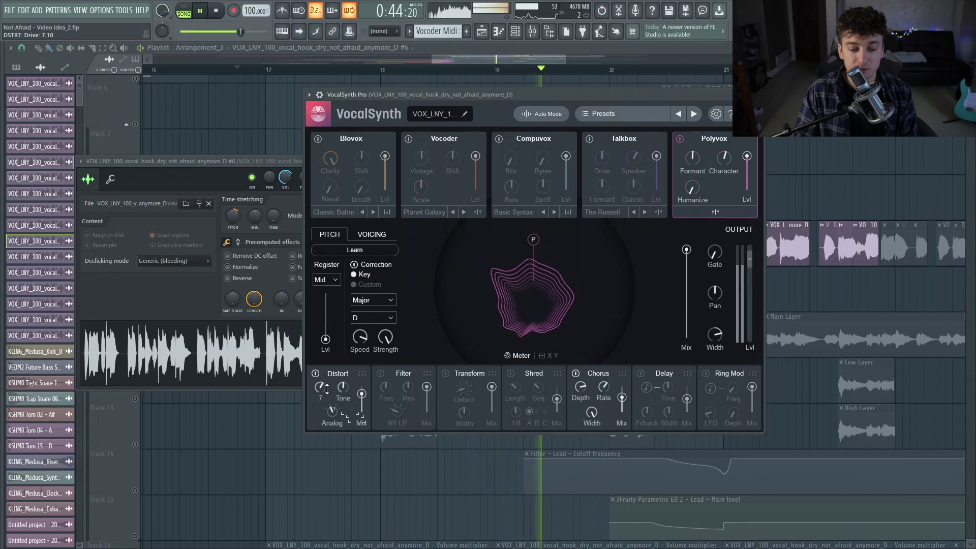
pyautogui.press('space')
# Audition the vocal while varying VocalSynth Pro's output mix, and return the mix to 100.00.
pyautogui.press('space')
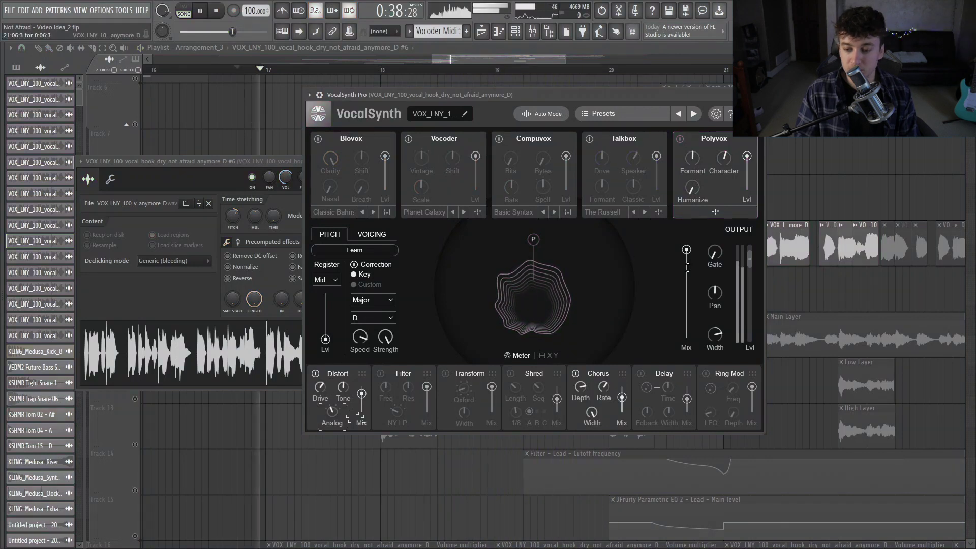
pyautogui.moveTo(686, 249)
pyautogui.mouseDown()
pyautogui.moveTo(687, 337)
pyautogui.moveTo(686, 249)
pyautogui.mouseUp()
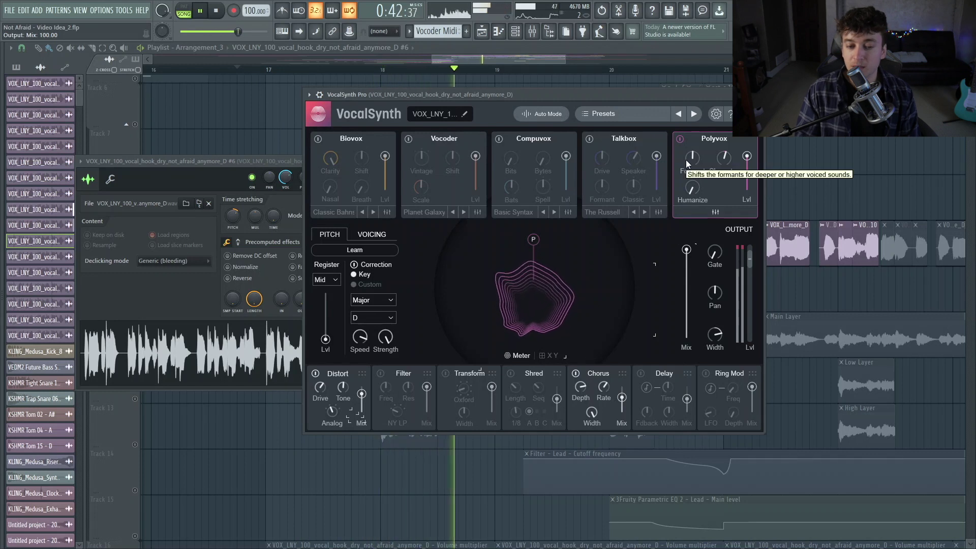
pyautogui.press('space')
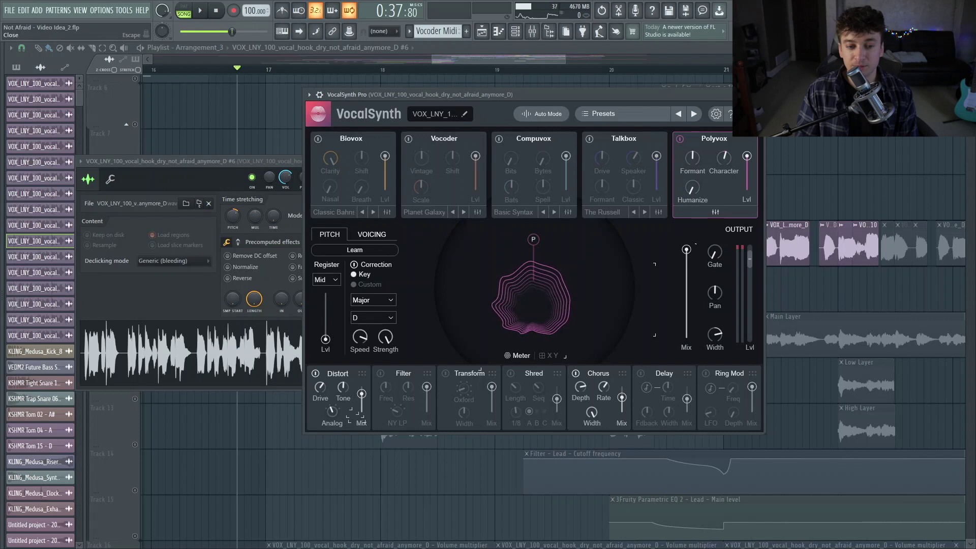
# Enable Fruity Parametric EQ 2 on the vocal's mixer track and open its settings above the mixer in place of VocalSynth Pro.
pyautogui.click(757, 95)
pyautogui.click(359, 161)
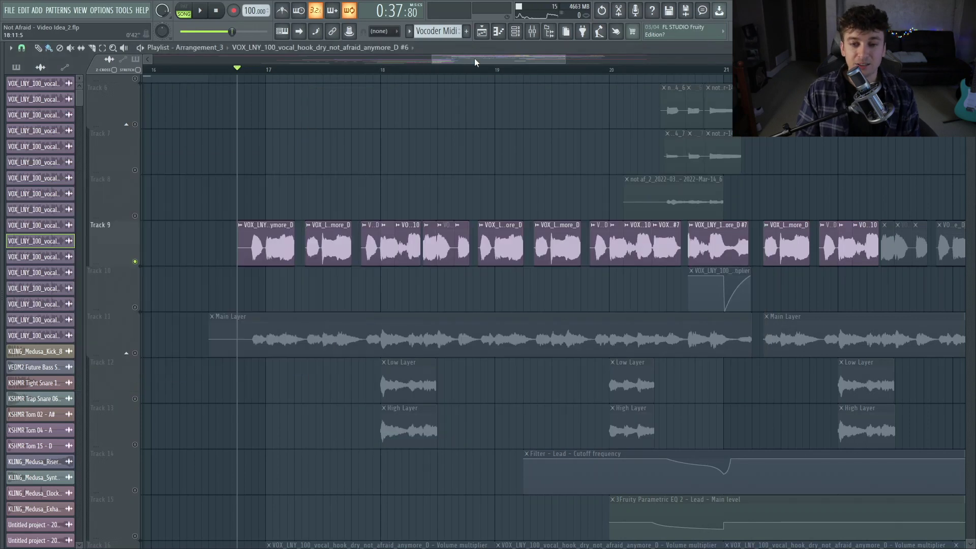
pyautogui.click(537, 38)
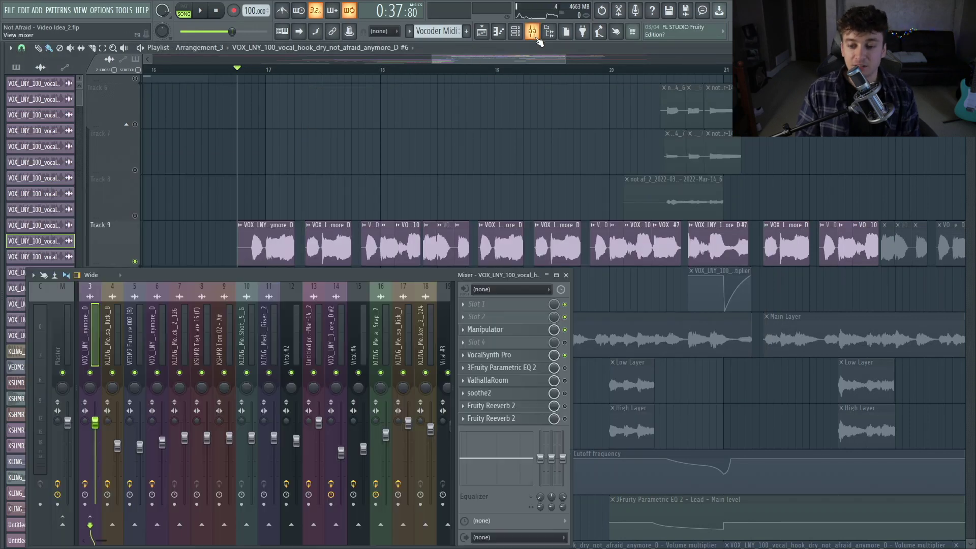
pyautogui.click(531, 372)
pyautogui.moveTo(159, 120); pyautogui.dragTo(340, 58)
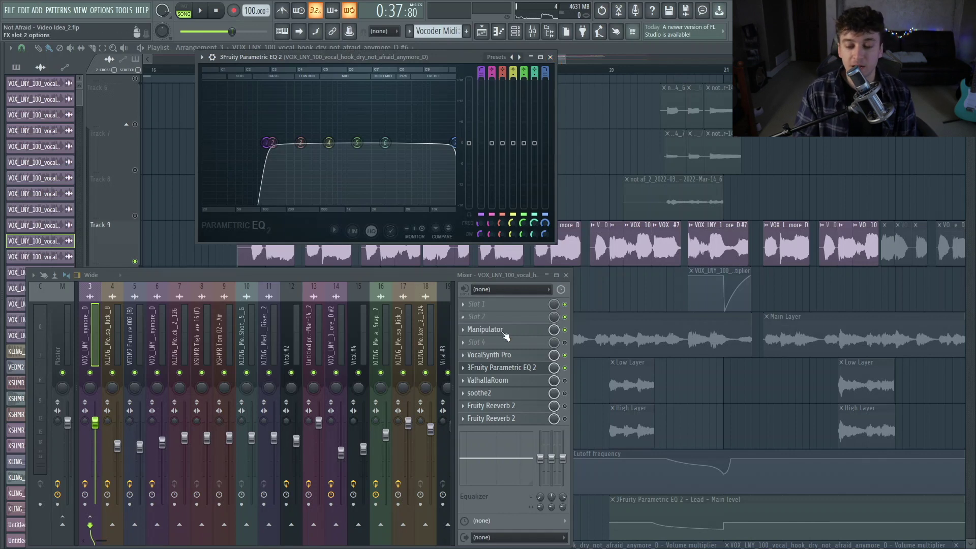
# Open ValhallaRoom's settings in place of the equalizer and move its window clear of the mixer.
pyautogui.click(505, 369)
pyautogui.click(488, 381)
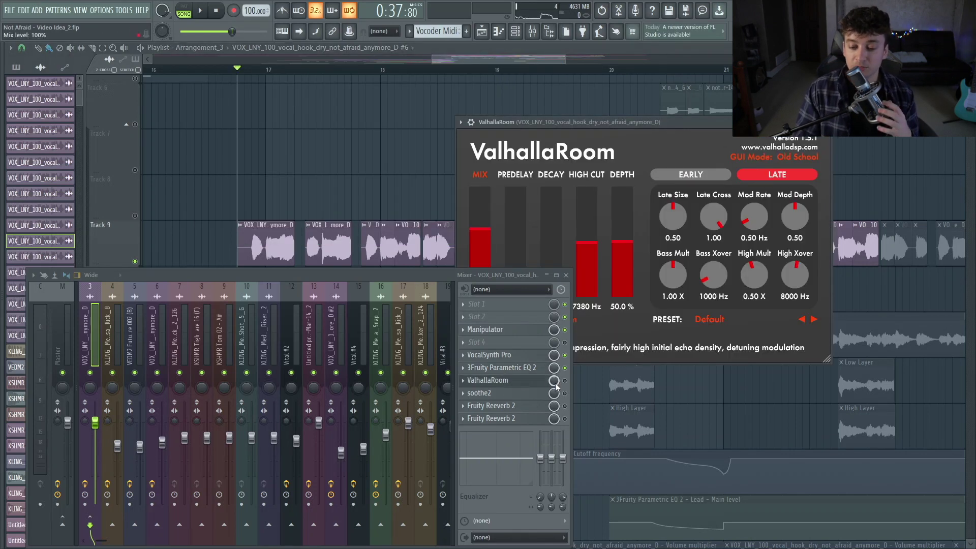
pyautogui.moveTo(660, 123); pyautogui.dragTo(780, 63)
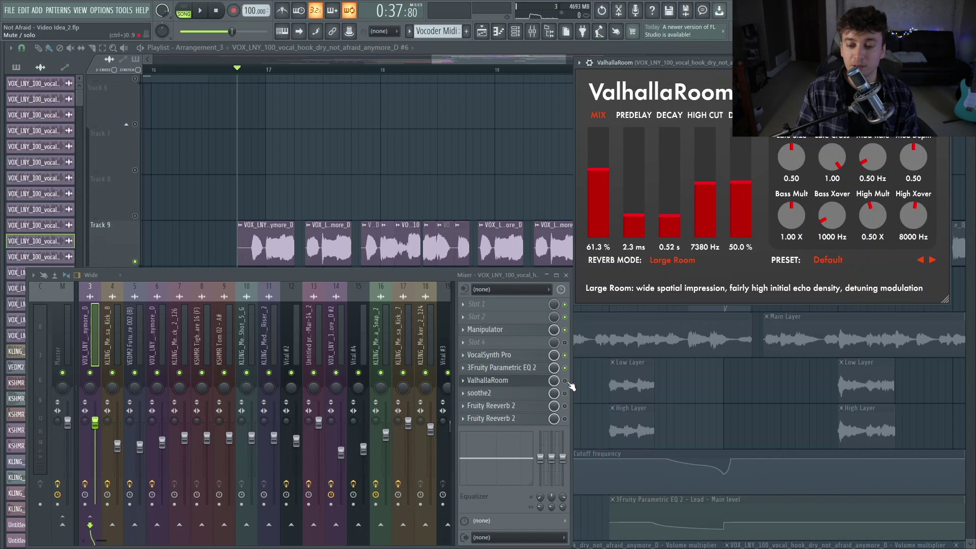
# Enable ValhallaRoom, set its mix to 61.8 %, and audition the vocal with the reverb.
pyautogui.press('space')
pyautogui.moveTo(600, 196); pyautogui.dragTo(601, 169)
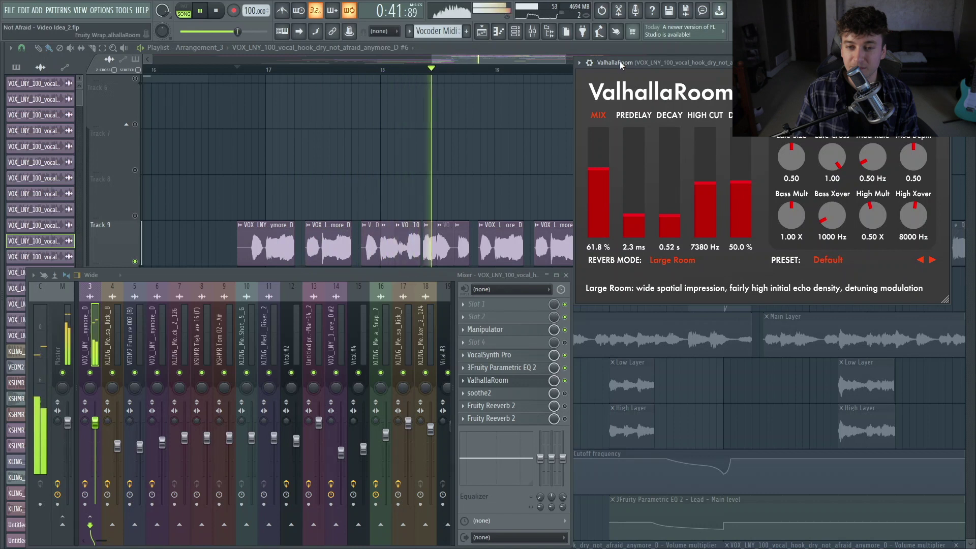
pyautogui.press('space')
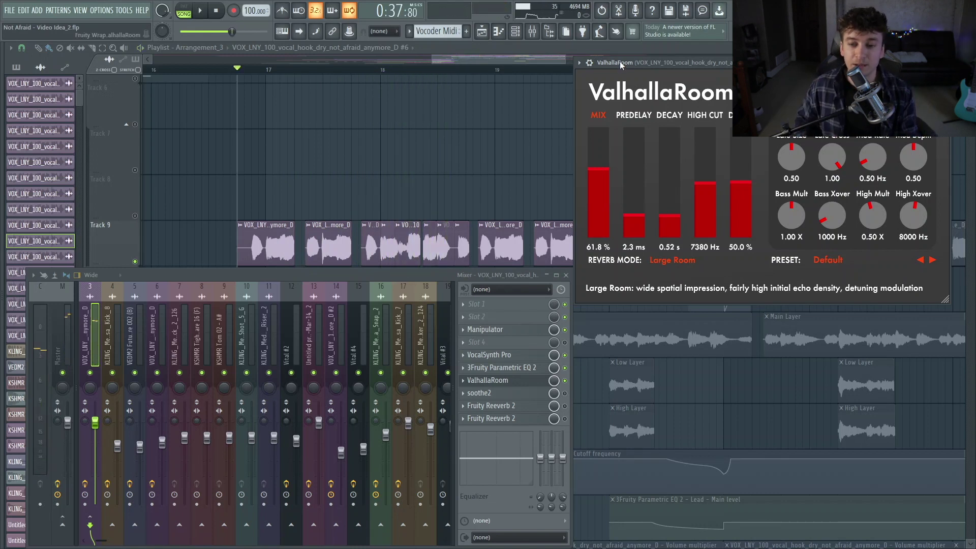
pyautogui.press('space')
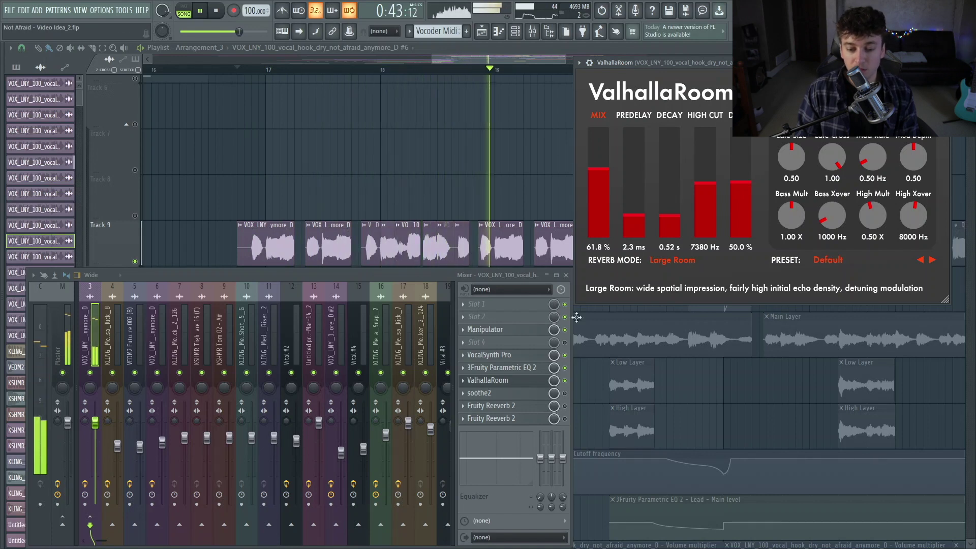
pyautogui.press('space')
# Enable soothe2 and open its settings in place of ValhallaRoom, arranging its window beside the mixer.
pyautogui.click(530, 380)
pyautogui.click(488, 393)
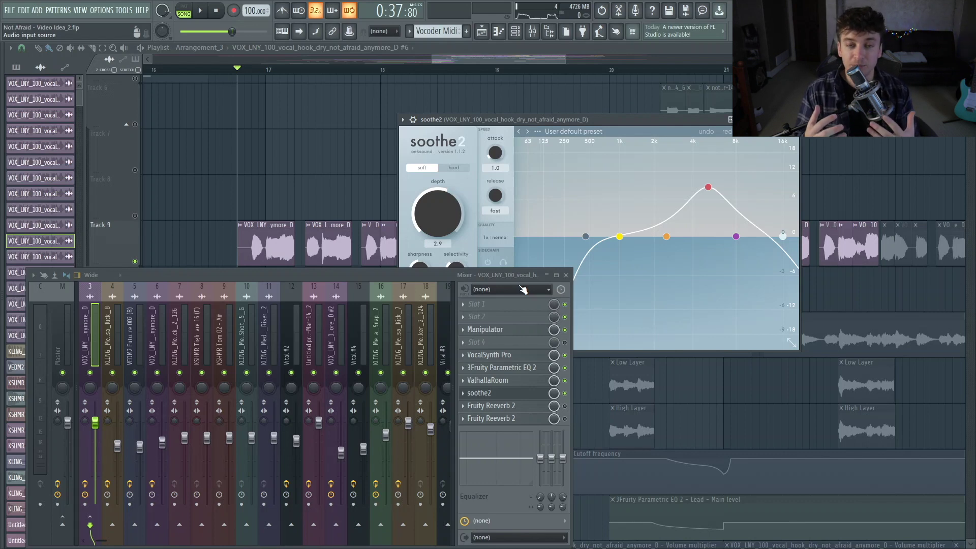
pyautogui.moveTo(519, 275); pyautogui.dragTo(335, 184)
pyautogui.moveTo(448, 117); pyautogui.dragTo(471, 114)
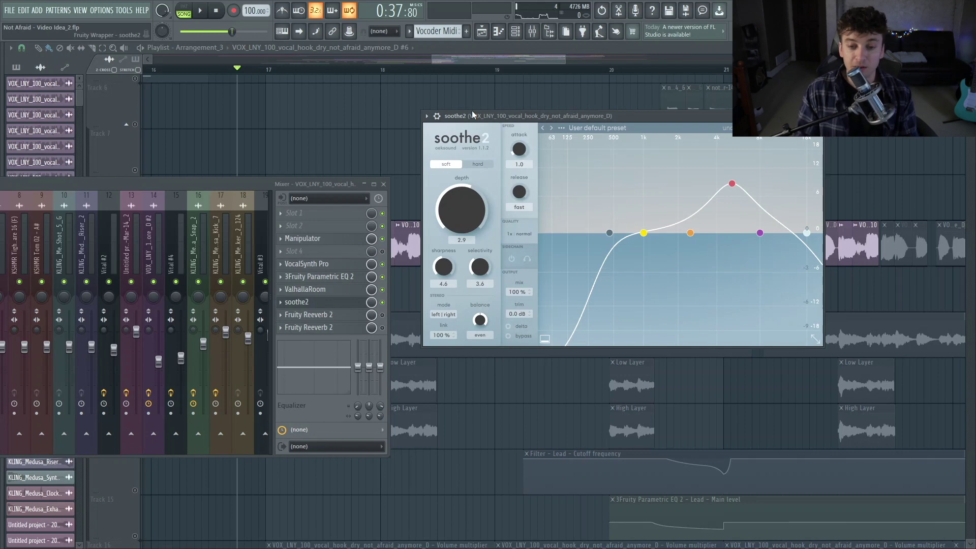
# Audition soothe2's delta signal while setting its depth to 3.0, and turn delta off again.
pyautogui.click(731, 187)
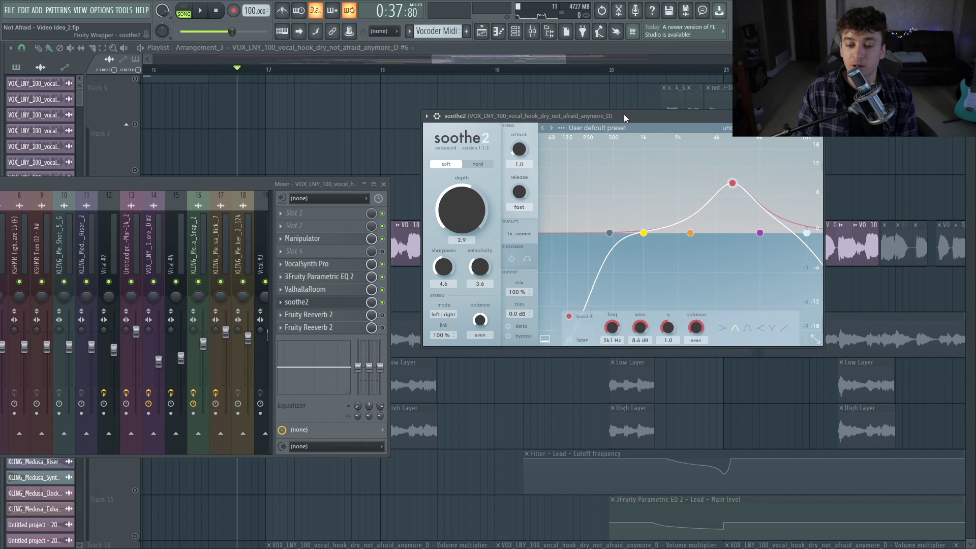
pyautogui.click(508, 325)
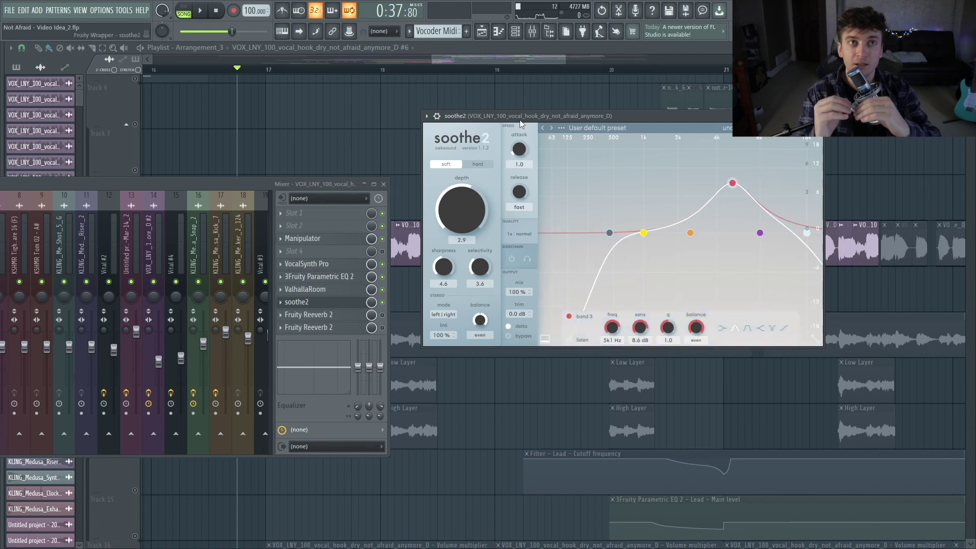
pyautogui.press('space')
pyautogui.moveTo(467, 212)
pyautogui.mouseDown()
pyautogui.moveTo(471, 192)
pyautogui.moveTo(473, 212)
pyautogui.mouseUp()
pyautogui.press('space')
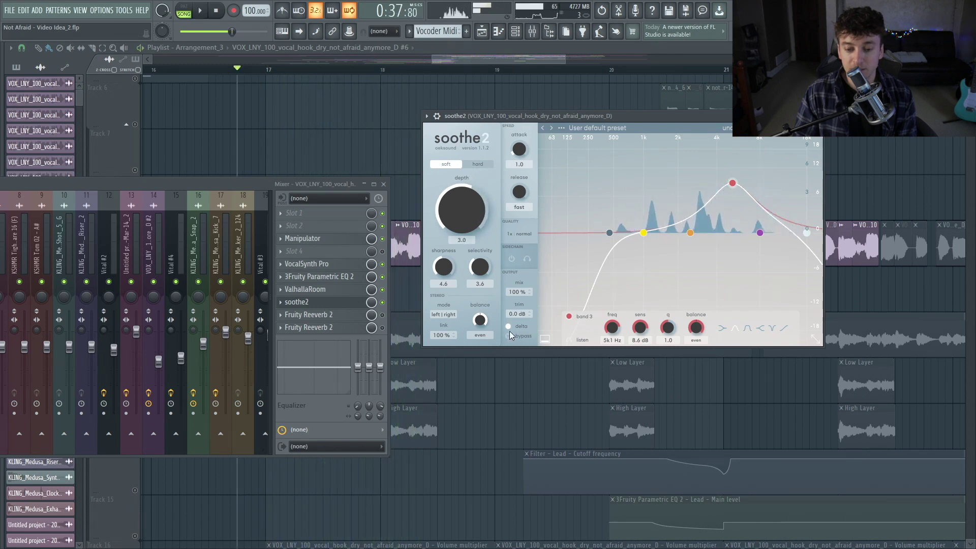
pyautogui.click(510, 326)
# Close soothe2's settings and play back the vocal with the effects enabled so far.
pyautogui.click(817, 116)
pyautogui.press('space')
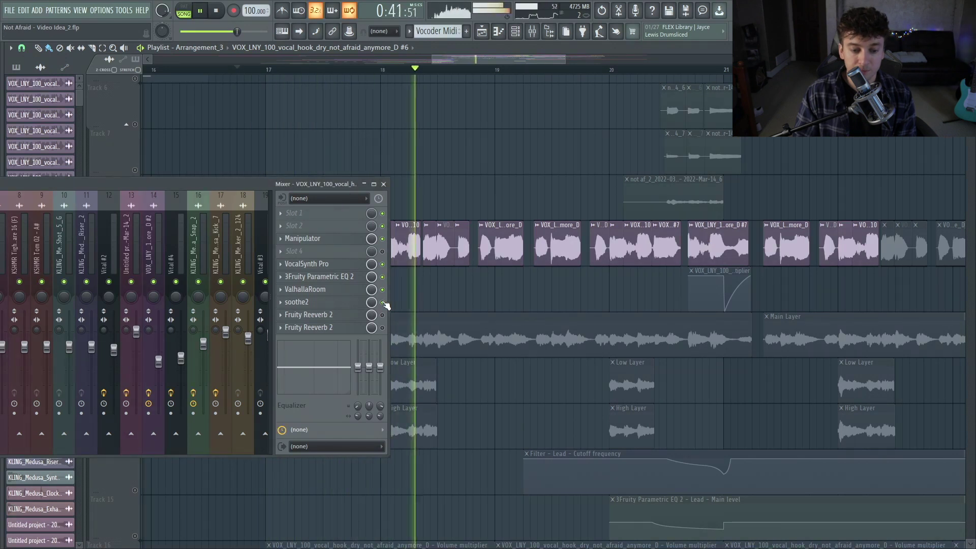
pyautogui.press('space')
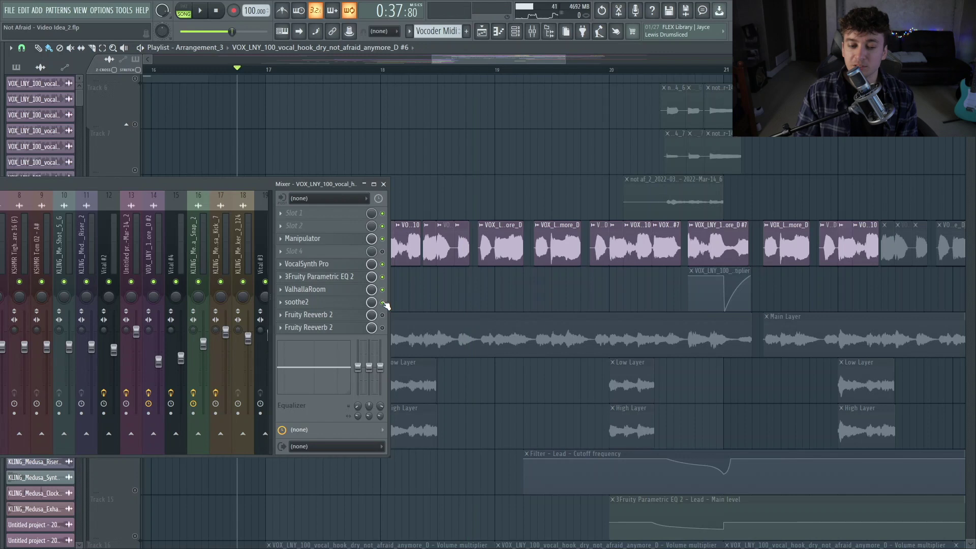
# Review the curve of the vocal's Fruity Parametric EQ 2, and return to the mixer.
pyautogui.click(348, 279)
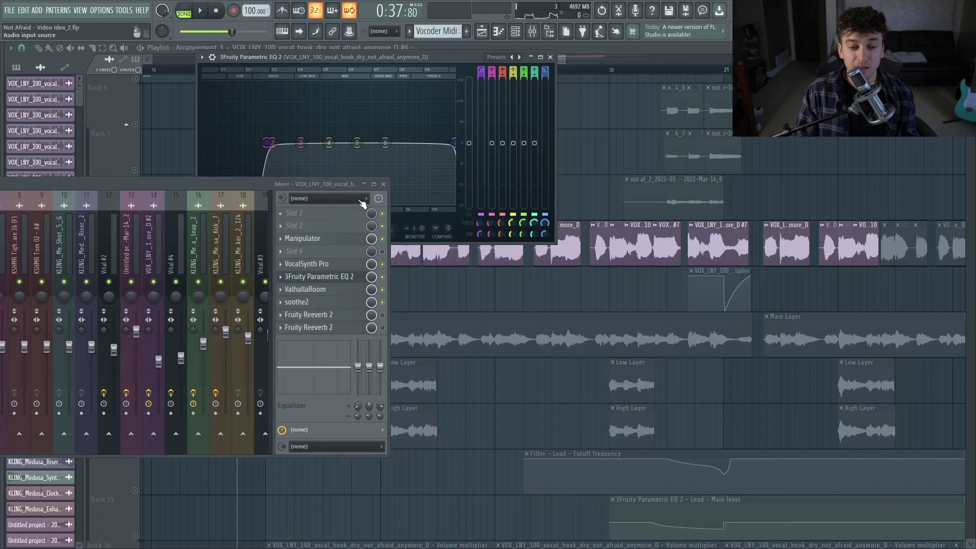
pyautogui.click(384, 184)
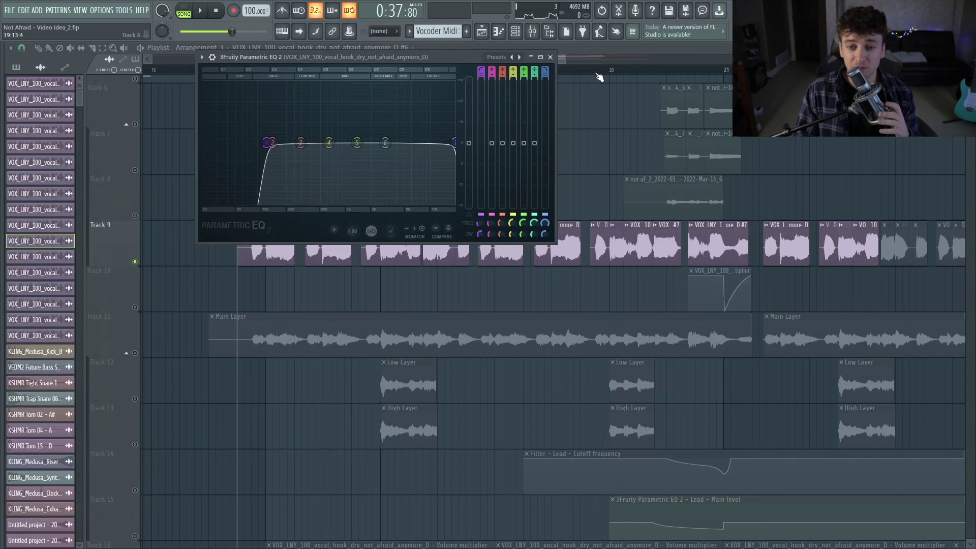
pyautogui.click(551, 57)
pyautogui.press('F9')
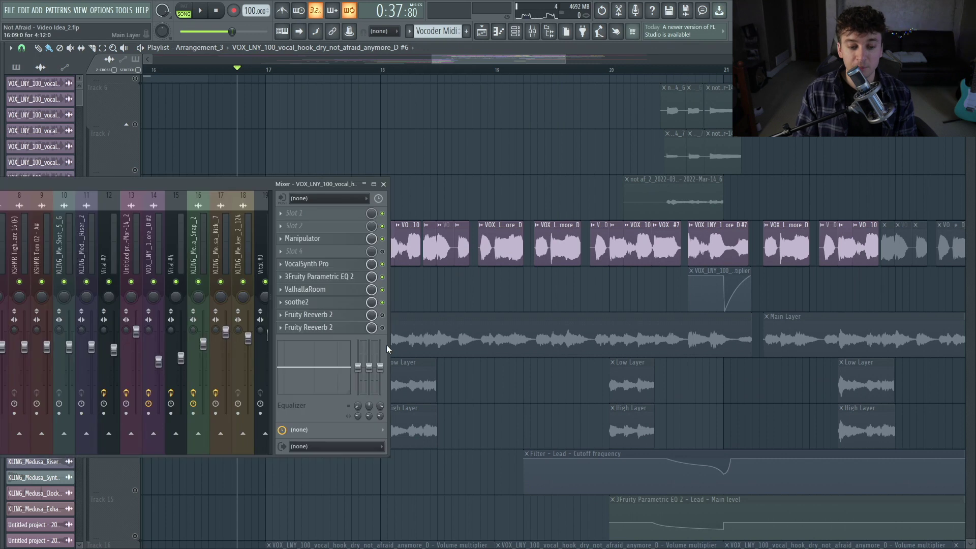
# Enable the first Fruity Reeverb 2 on the vocal's mixer track, open its settings, and briefly audition it.
pyautogui.click(360, 324)
pyautogui.moveTo(338, 184); pyautogui.dragTo(328, 215)
pyautogui.press('space')
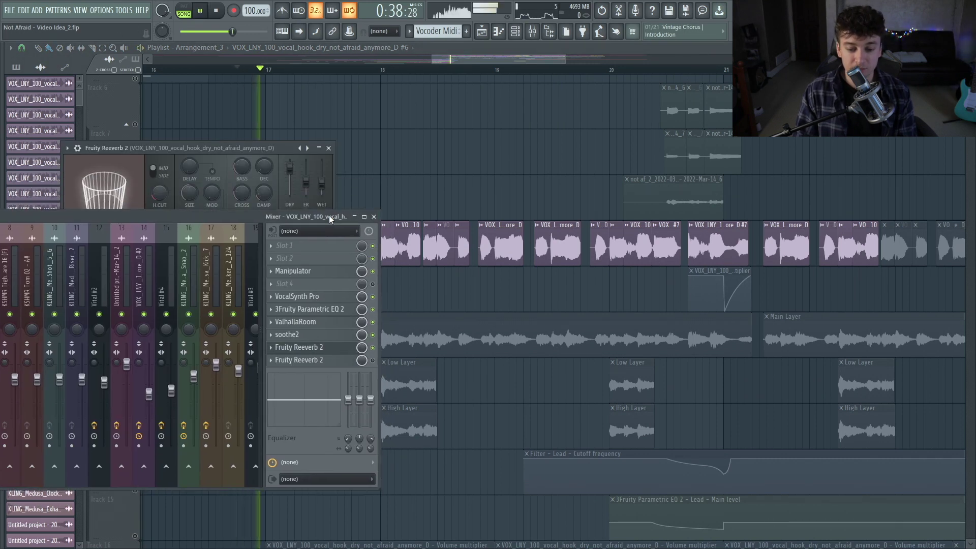
pyautogui.press('space')
pyautogui.scroll(-5, 492, 414)
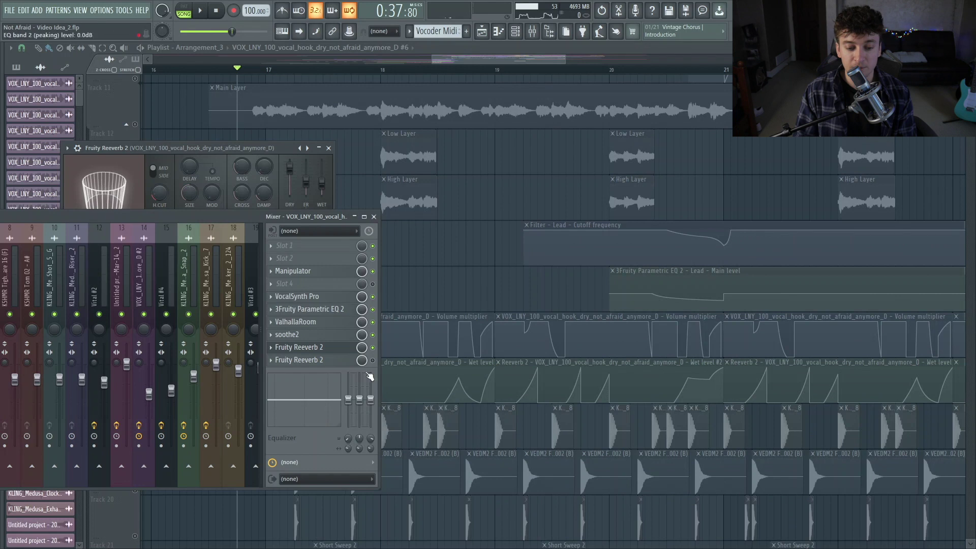
# Enable and open the second Fruity Reeverb 2, and arrange both reverb windows clear of the mixer.
pyautogui.click(345, 360)
pyautogui.moveTo(238, 109); pyautogui.dragTo(804, 125)
pyautogui.moveTo(263, 218); pyautogui.dragTo(249, 279)
pyautogui.moveTo(239, 147); pyautogui.dragTo(526, 202)
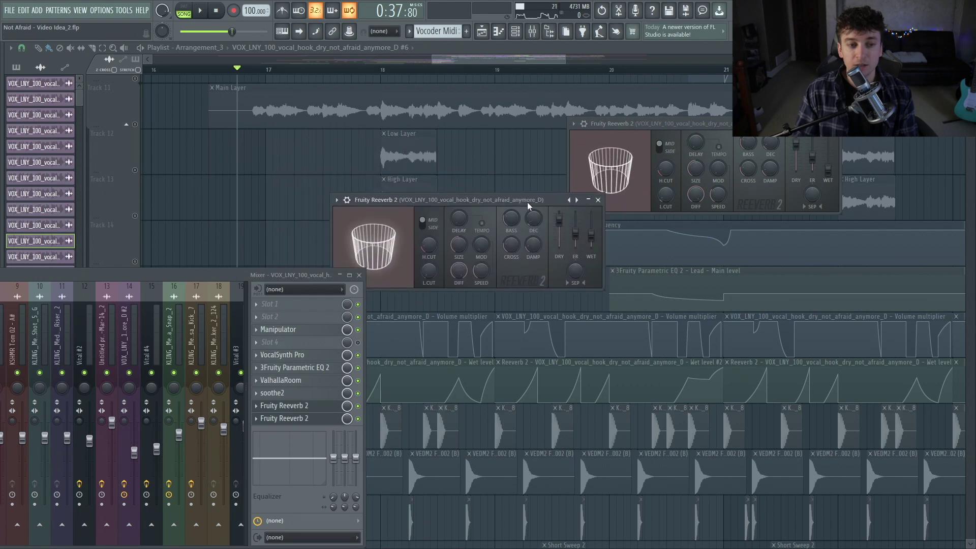
# Audition the arrangement with the chopped lead vocal on Track 9 muted.
pyautogui.press('space')
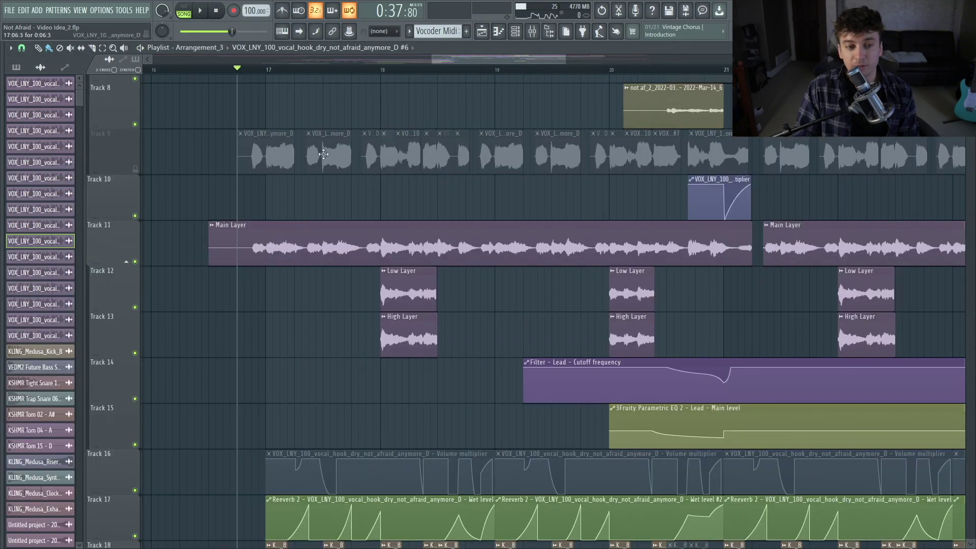
pyautogui.press('space')
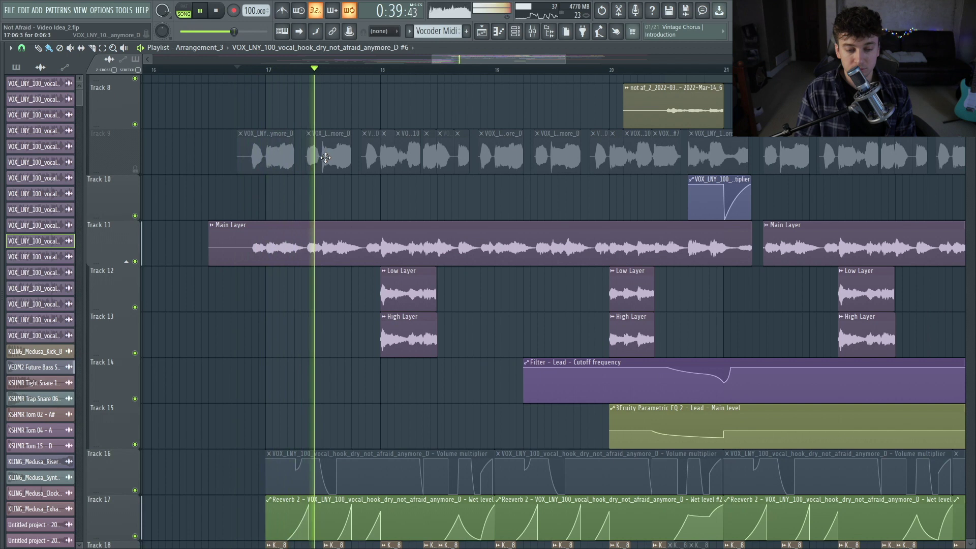
pyautogui.press('space')
# Solo Track 12, which holds the Low Layer clips.
pyautogui.scroll(-1, 338, 233)
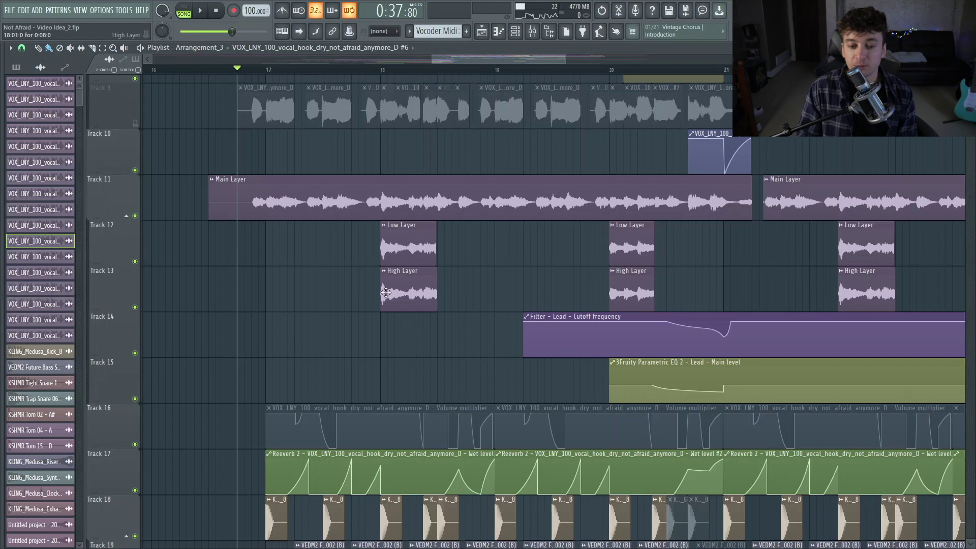
pyautogui.moveTo(382, 294)
pyautogui.mouseDown()
pyautogui.moveTo(237, 302)
pyautogui.moveTo(383, 307)
pyautogui.mouseUp()
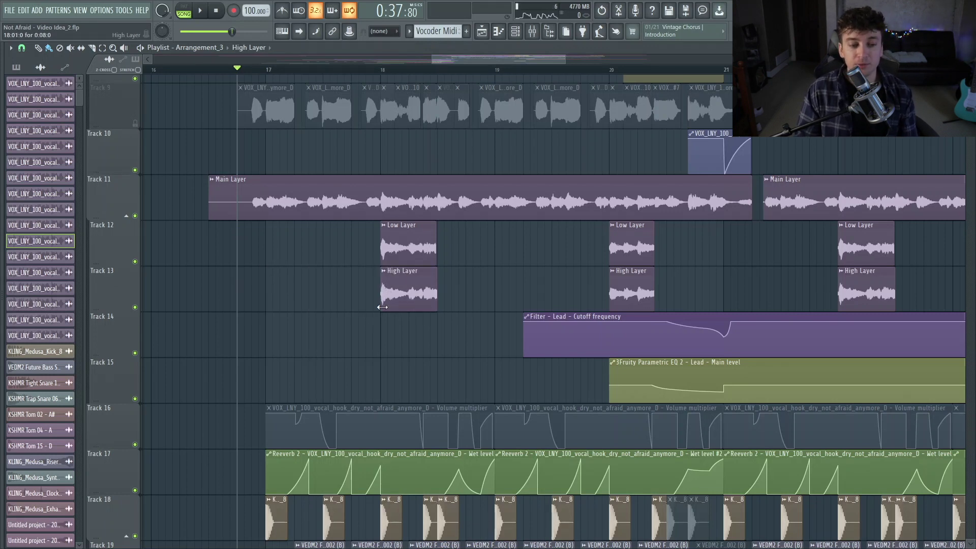
pyautogui.rightClick(135, 261)
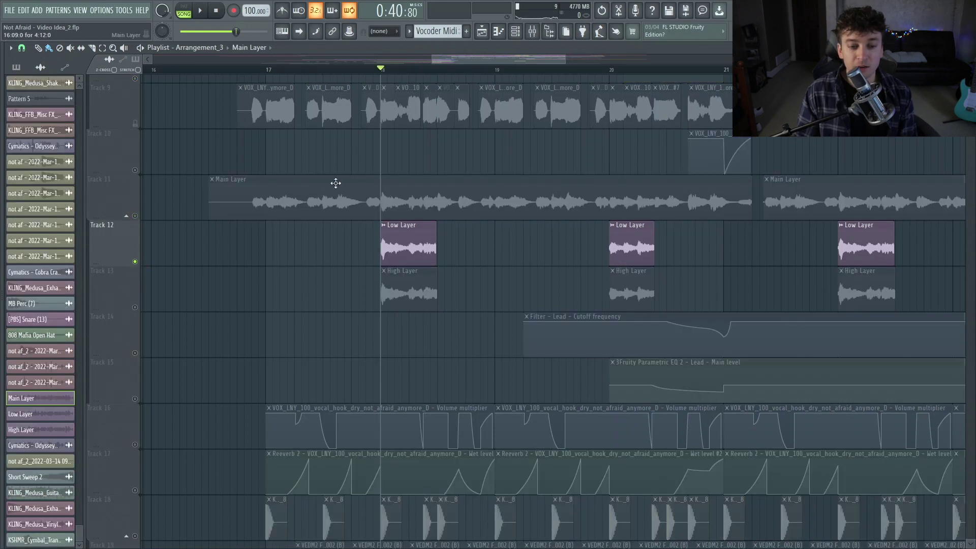
# Copy the Main Layer clip onto Track 12, inspect the vocal's sample settings, and delete the copy in the playlist.
pyautogui.moveTo(344, 201); pyautogui.dragTo(250, 236)
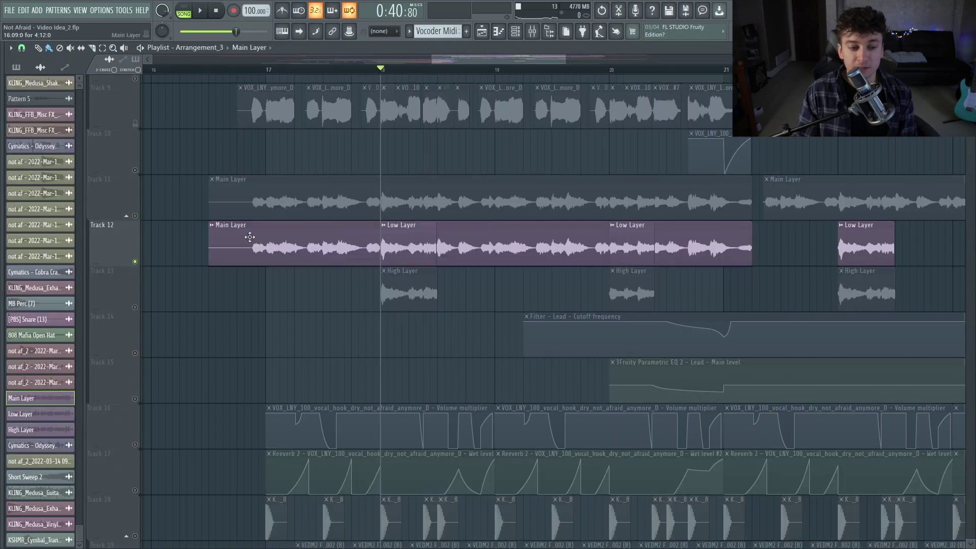
pyautogui.click(213, 227)
pyautogui.click(327, 256)
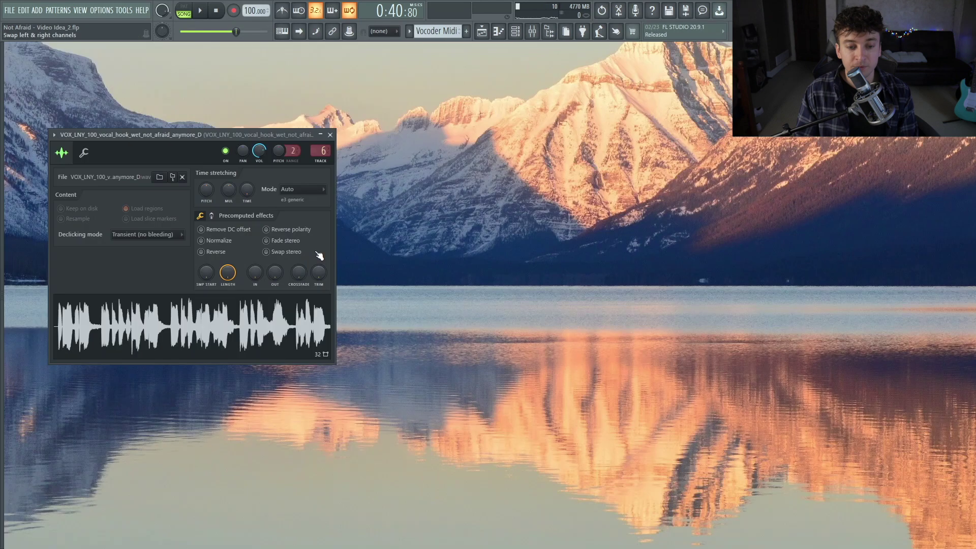
pyautogui.click(485, 30)
pyautogui.rightClick(311, 247)
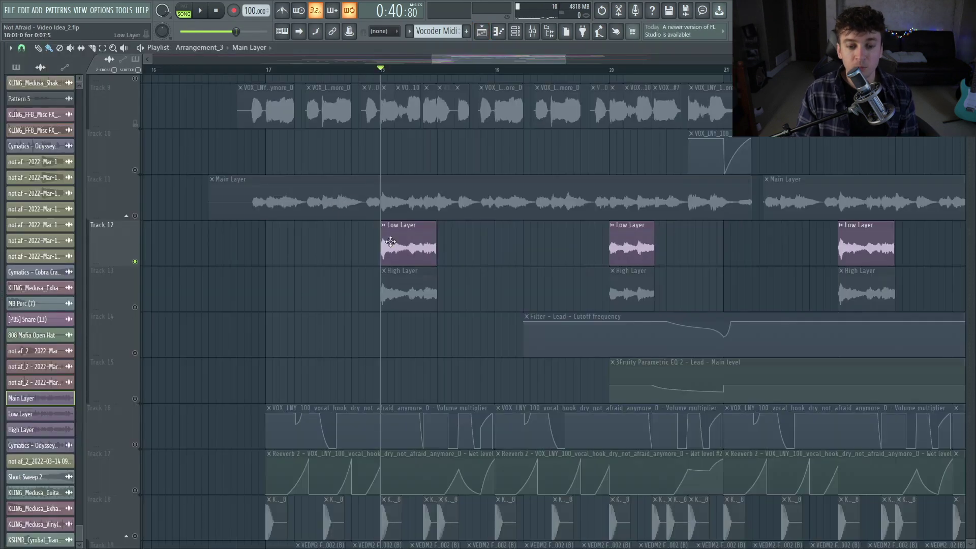
# Inspect the sample settings of the Low Layer clip and of the dry lead vocal clip on Track 9.
pyautogui.doubleClick(394, 244)
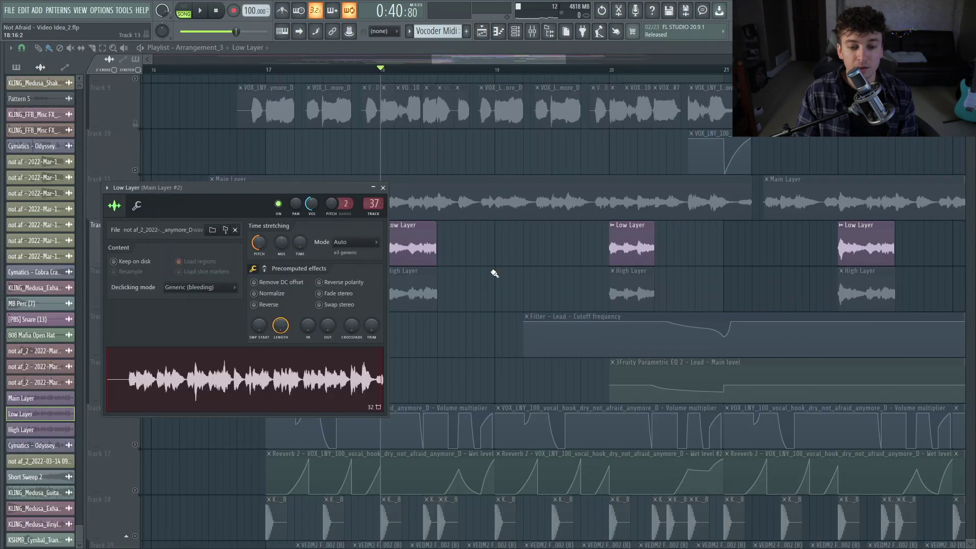
pyautogui.press('Escape')
pyautogui.doubleClick(271, 115)
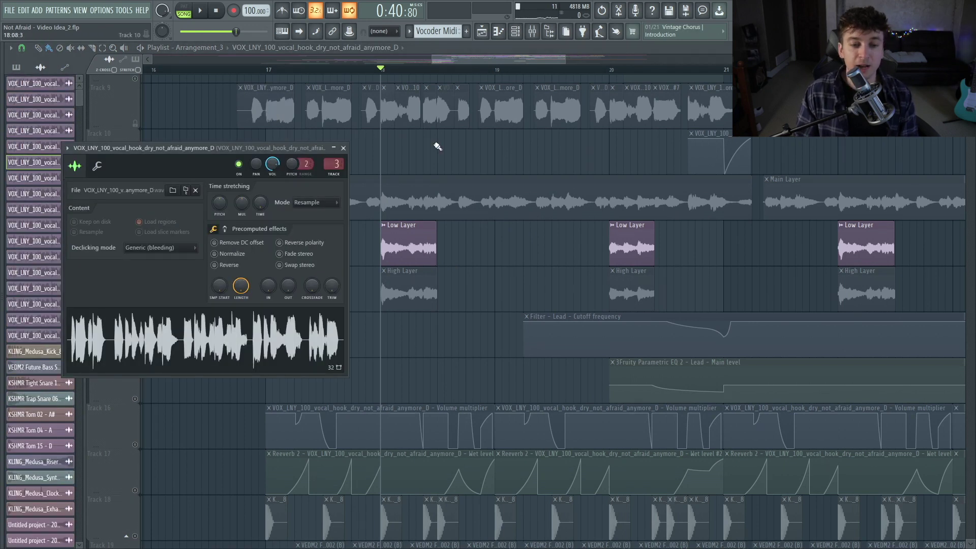
pyautogui.press('Escape')
pyautogui.press('space')
pyautogui.doubleClick(412, 243)
pyautogui.press('space')
pyautogui.press('Escape')
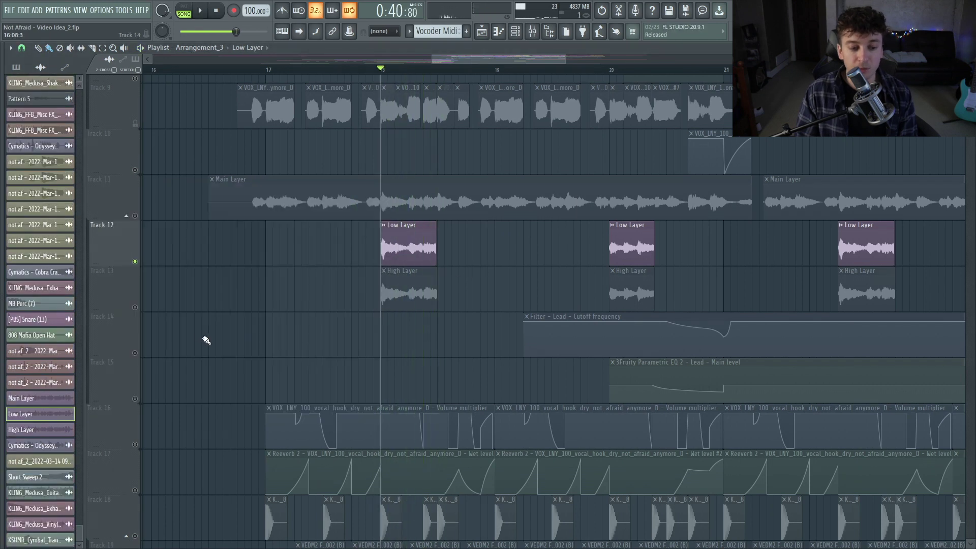
# Solo Track 13 and audition its High Layer clips on their own.
pyautogui.rightClick(136, 308)
pyautogui.press('space')
pyautogui.press('space')
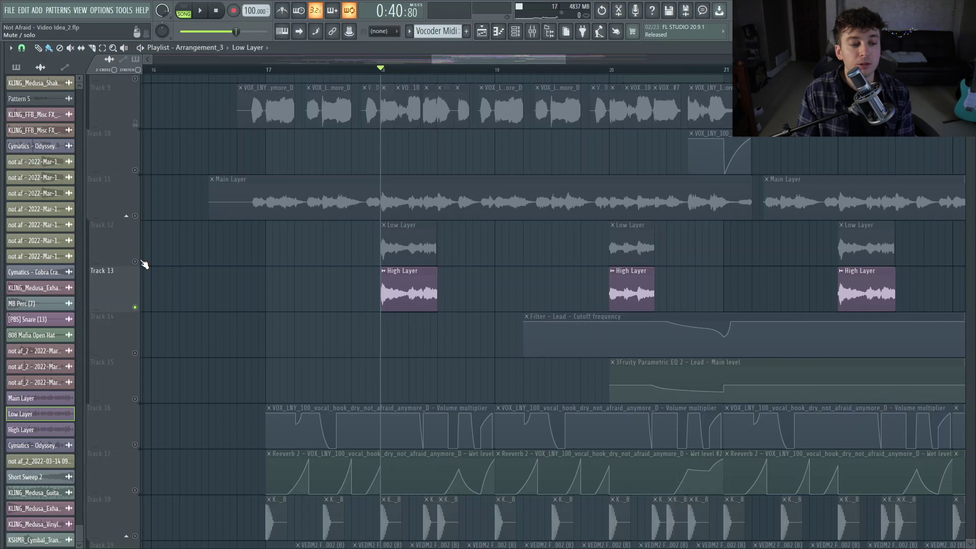
# Enable Tracks 12 and 11 alongside Track 13 and play the Main, Low and High Layers together.
pyautogui.click(142, 262)
pyautogui.click(134, 215)
pyautogui.press('space')
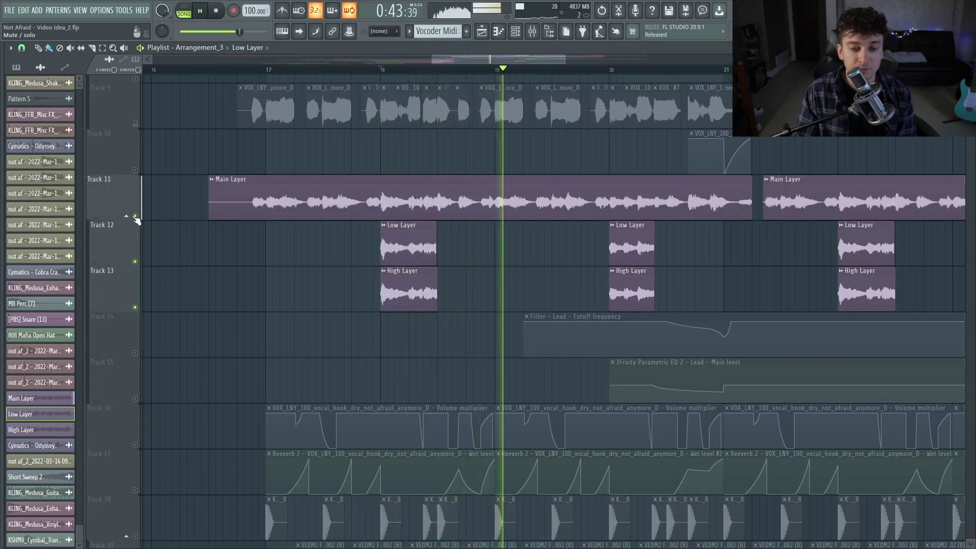
# Try making the first Low Layer and High Layer clips cover only the second half of bar 18, and audition them with all tracks unsoloed.
pyautogui.moveTo(430, 246); pyautogui.dragTo(495, 283)
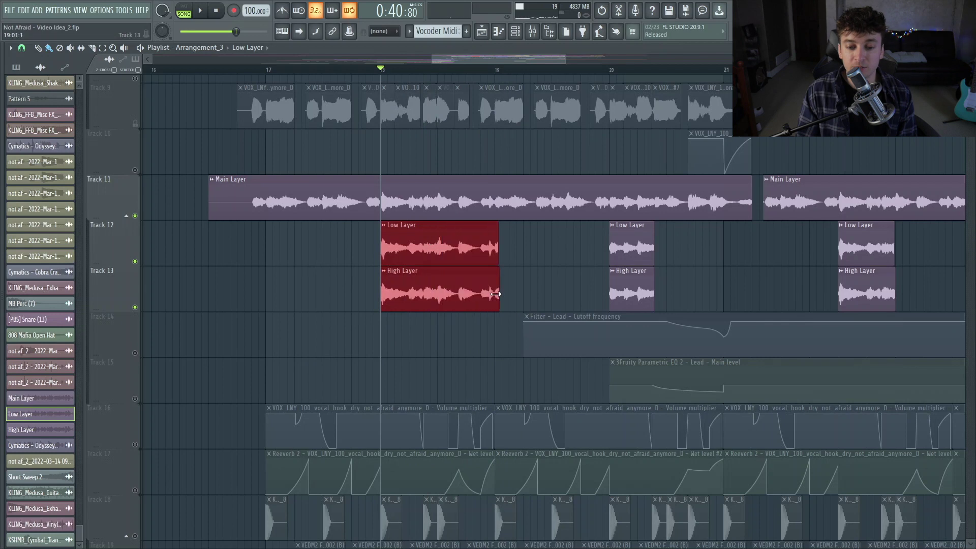
pyautogui.press('space')
pyautogui.moveTo(380, 255); pyautogui.dragTo(435, 255)
pyautogui.keyDown('ctrl'); pyautogui.click(134, 215); pyautogui.keyUp('ctrl')
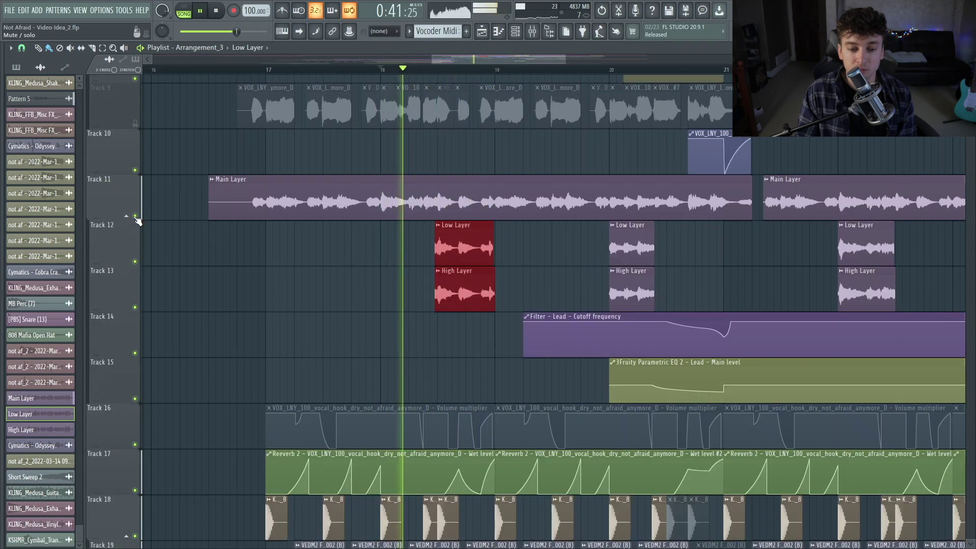
pyautogui.press('space')
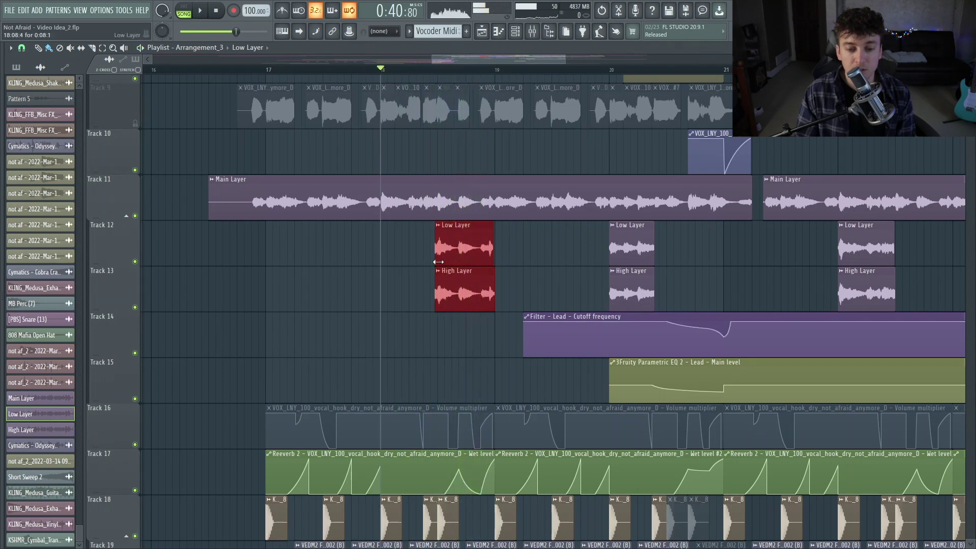
# Undo the length changes to the first Low Layer and High Layer clips, and replay the three vocal layers together.
pyautogui.hotkey('ctrl', 'z')
pyautogui.hotkey('ctrl', 'z')
pyautogui.hotkey('ctrl', 'alt', 'z')
pyautogui.press('space')
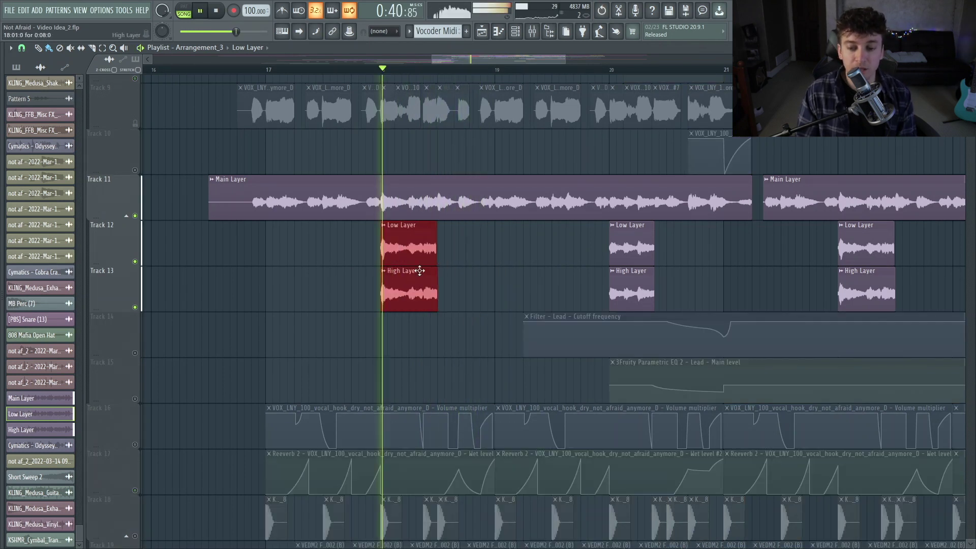
pyautogui.scroll(5, 376, 277)
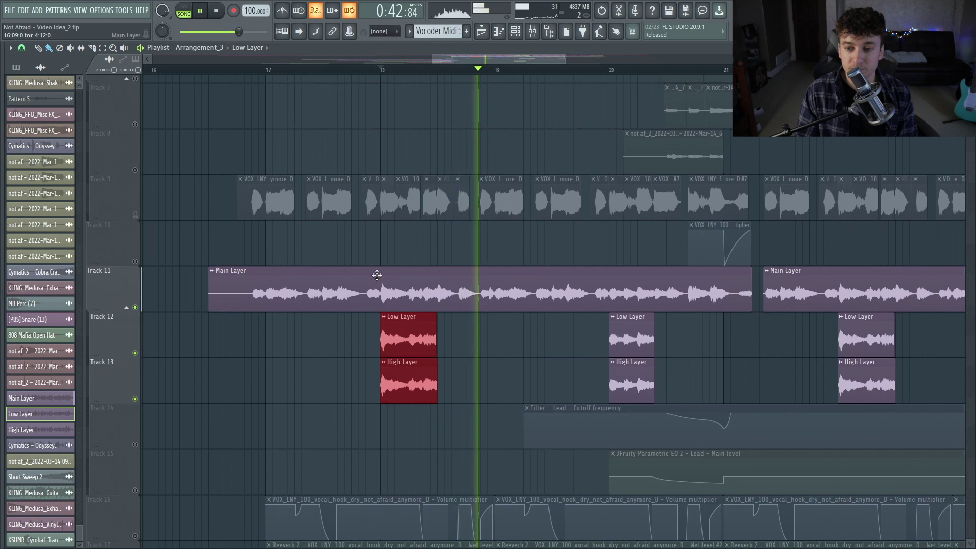
# Play the arrangement from just before the wet vocal clips on Tracks 53 and 54 in bar 16.
pyautogui.scroll(-9, 377, 275)
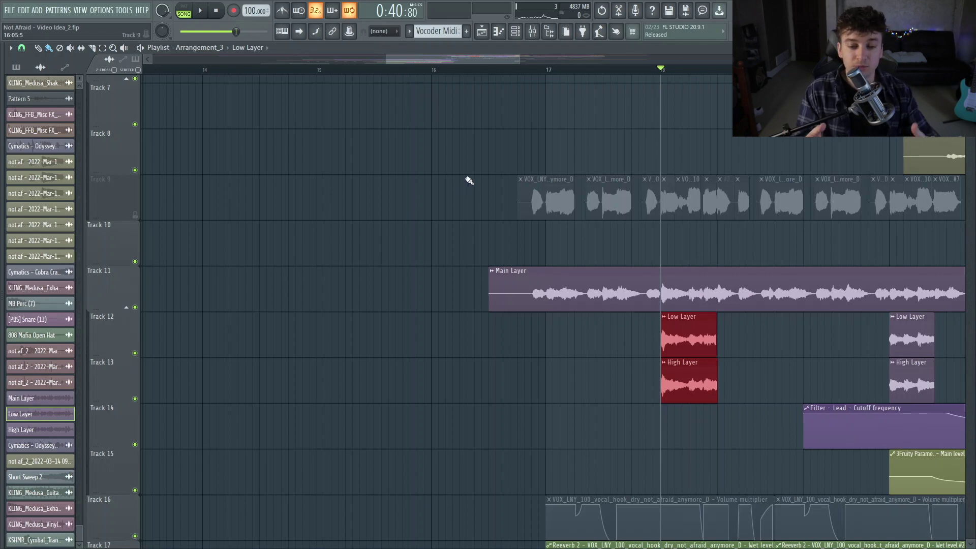
pyautogui.scroll(-11, 469, 181)
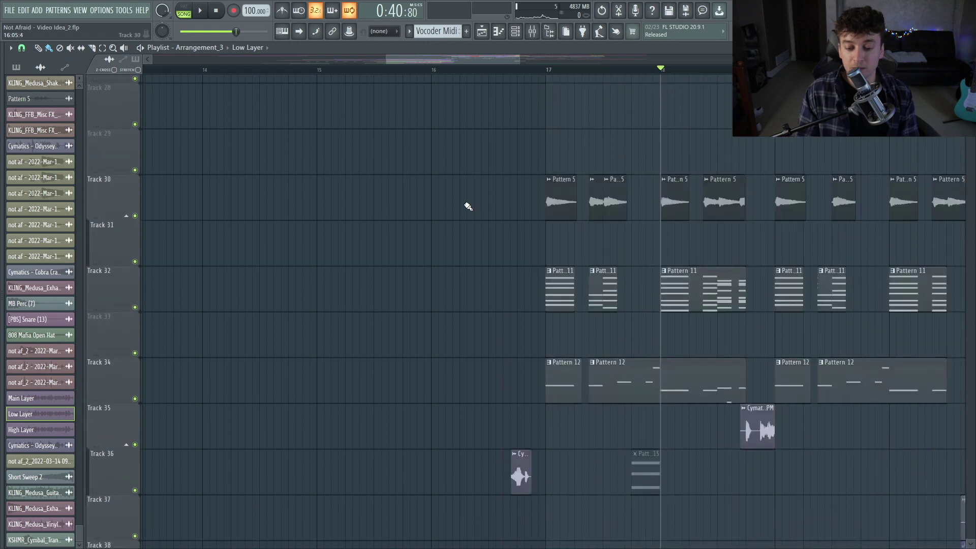
pyautogui.scroll(-5, 466, 208)
pyautogui.scroll(1, 464, 208)
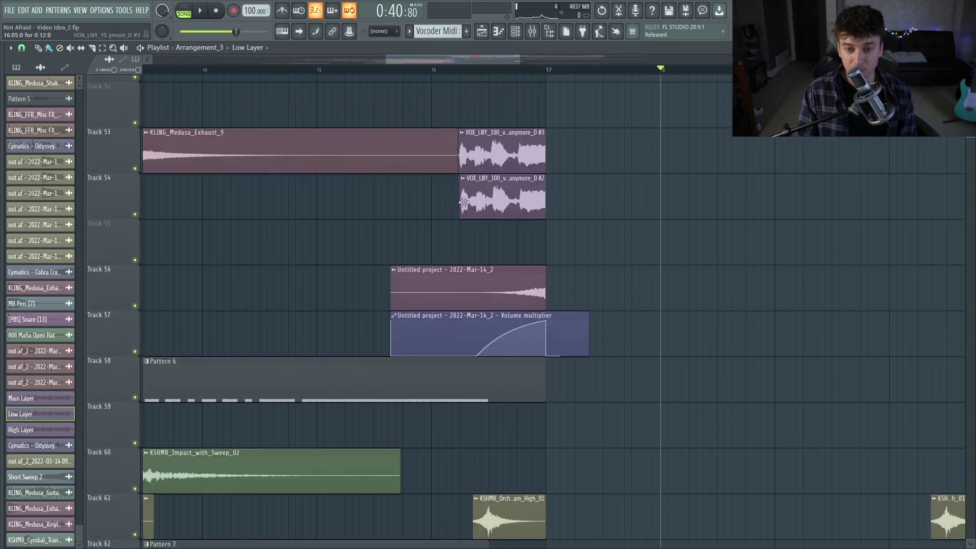
pyautogui.click(452, 72)
pyautogui.press('space')
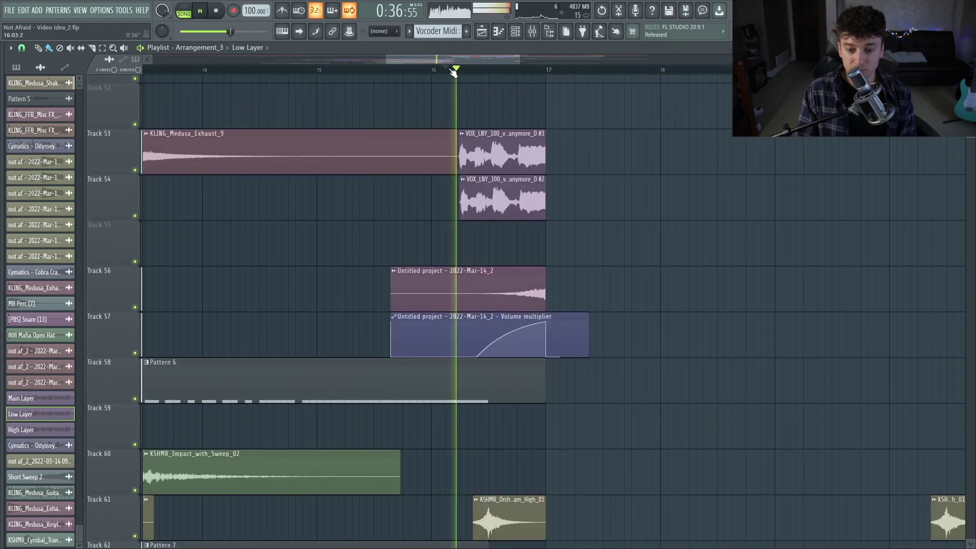
# Stop playback and open the Track 53 wet vocal clip's sample settings along with its mixer track 14.
pyautogui.click(490, 154)
pyautogui.press('space')
pyautogui.doubleClick(490, 154)
pyautogui.doubleClick(291, 124)
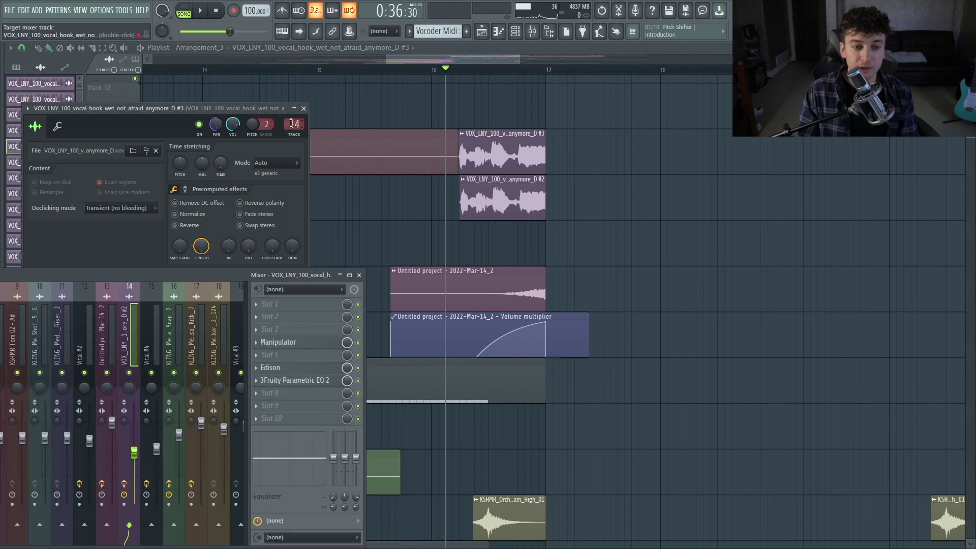
# Open Manipulator on mixer track 14 to show its formant setting, then close the mixer, plugin and sample windows.
pyautogui.click(278, 342)
pyautogui.moveTo(315, 127); pyautogui.dragTo(648, 83)
pyautogui.click(359, 275)
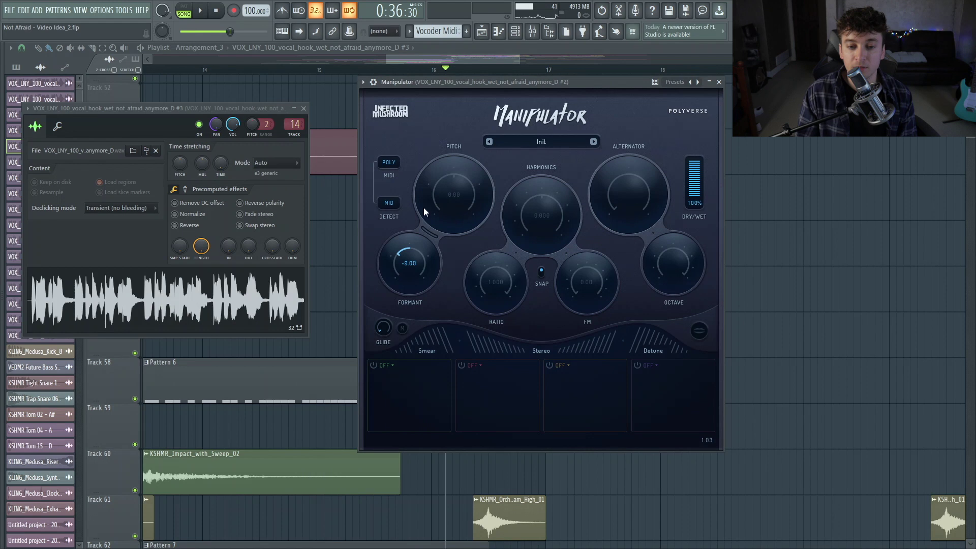
pyautogui.press('Escape')
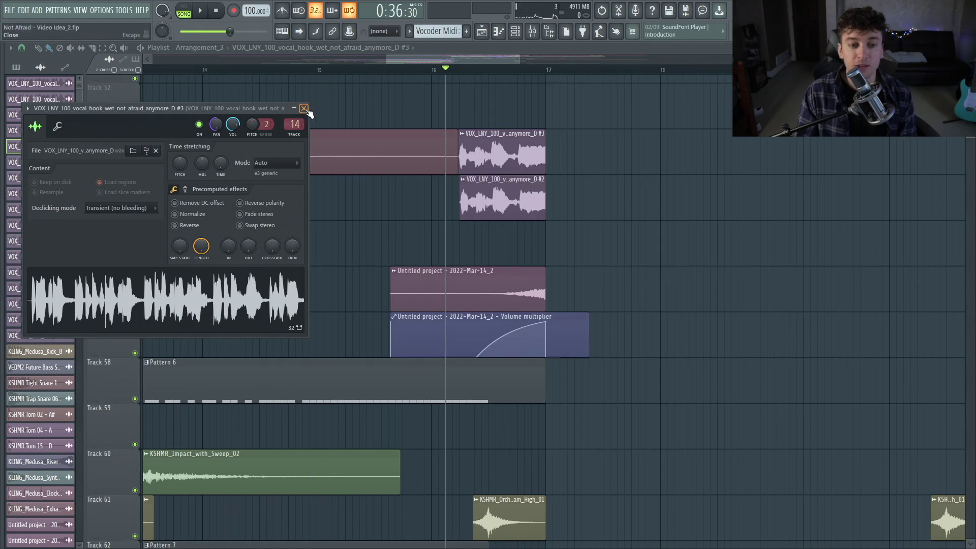
pyautogui.click(303, 108)
# Solo Tracks 53 and 54 to audition the two wet vocal clips leading into bar 17.
pyautogui.moveTo(457, 306); pyautogui.dragTo(666, 138)
pyautogui.moveTo(256, 85); pyautogui.dragTo(218, 80)
pyautogui.moveTo(283, 173); pyautogui.dragTo(722, 538)
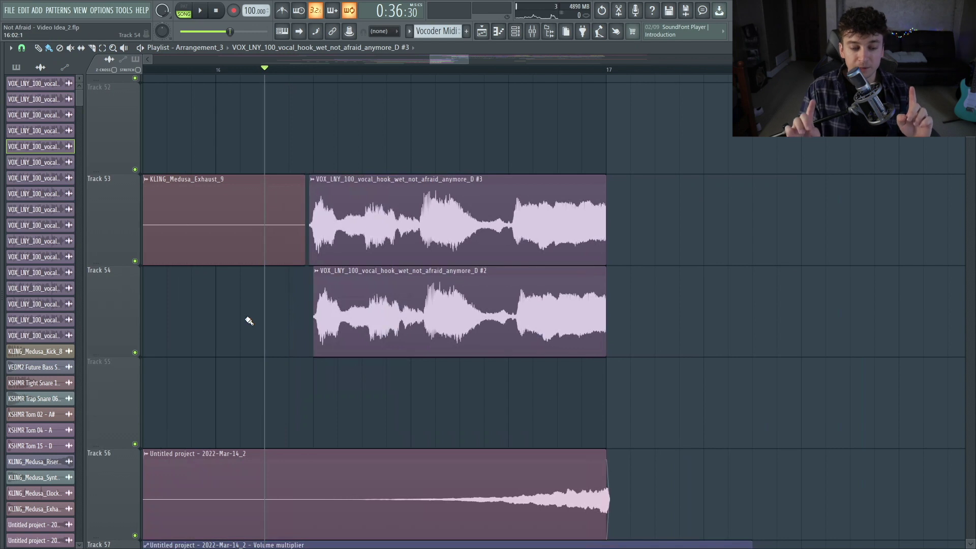
pyautogui.rightClick(135, 261)
pyautogui.press('space')
pyautogui.click(135, 352)
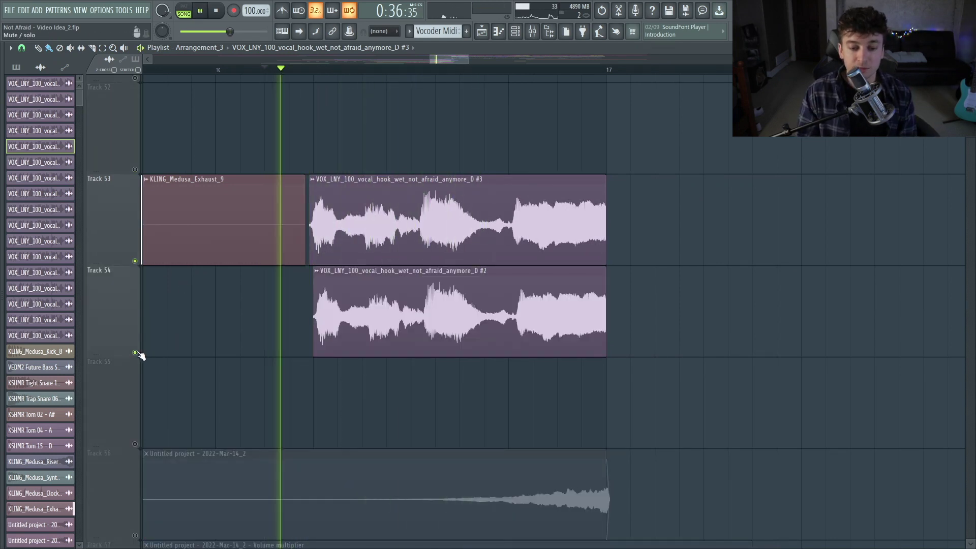
pyautogui.rightClick(135, 352)
pyautogui.click(135, 262)
pyautogui.press('space')
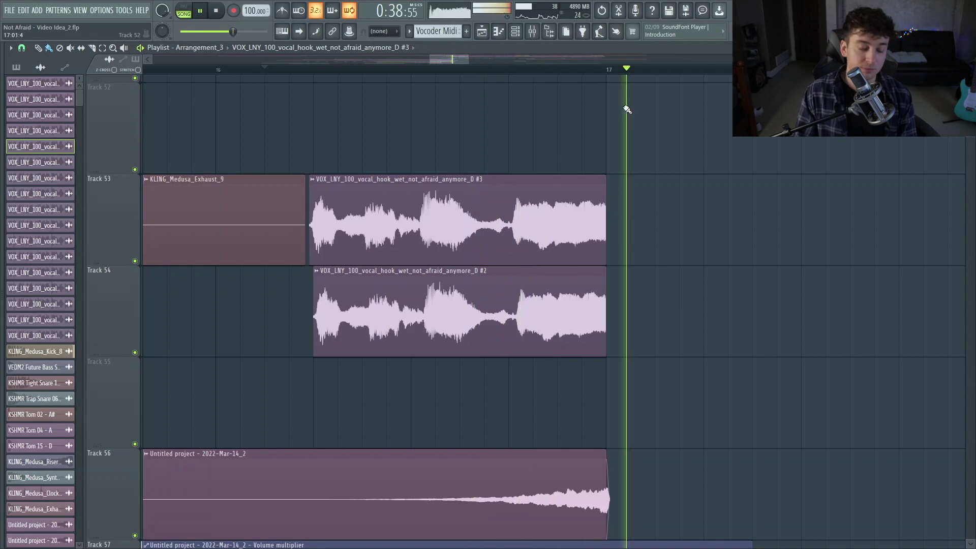
# Return to the vocal layer tracks from bar 17 onward while the arrangement keeps playing.
pyautogui.keyDown('ctrl'); pyautogui.rightClick(556, 182); pyautogui.keyUp('ctrl')
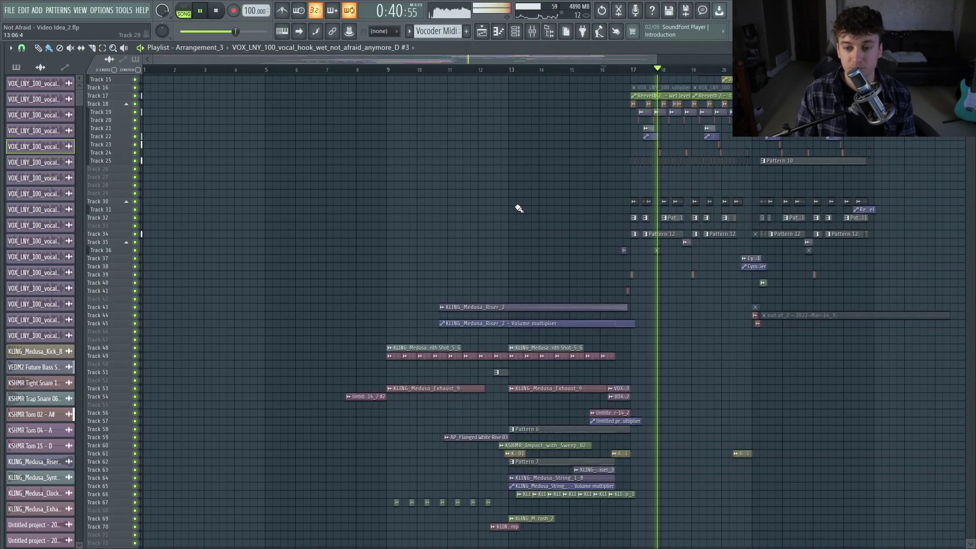
pyautogui.moveTo(537, 249); pyautogui.dragTo(940, 82)
pyautogui.moveTo(333, 379); pyautogui.dragTo(757, 79)
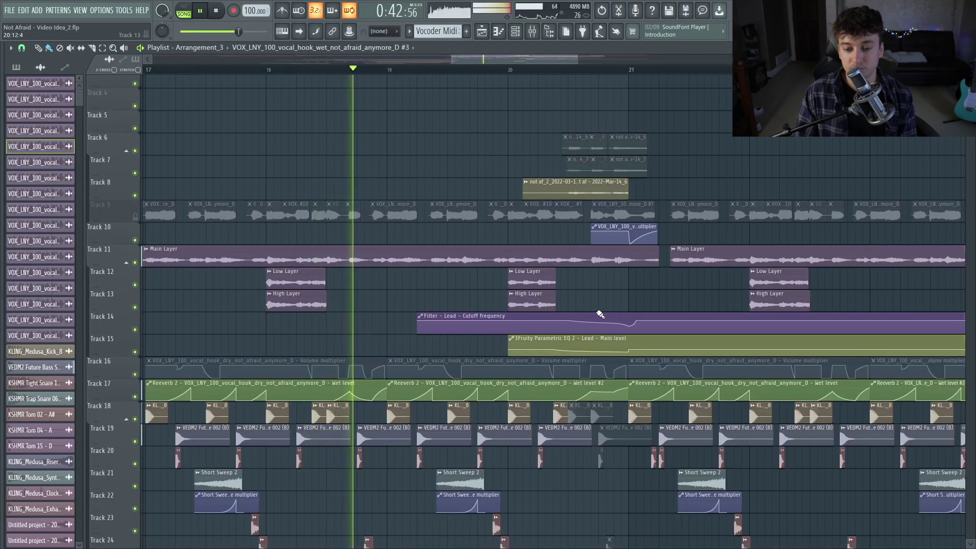